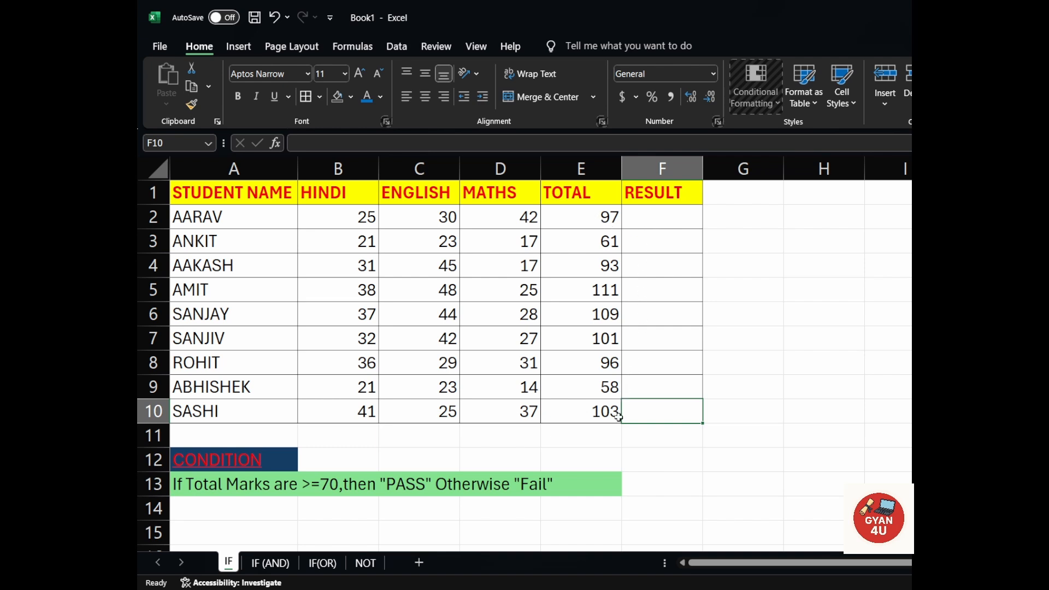
In cell F2, start an IF formula that tests whether the total in E2 is >=70.
left_click(658, 218)
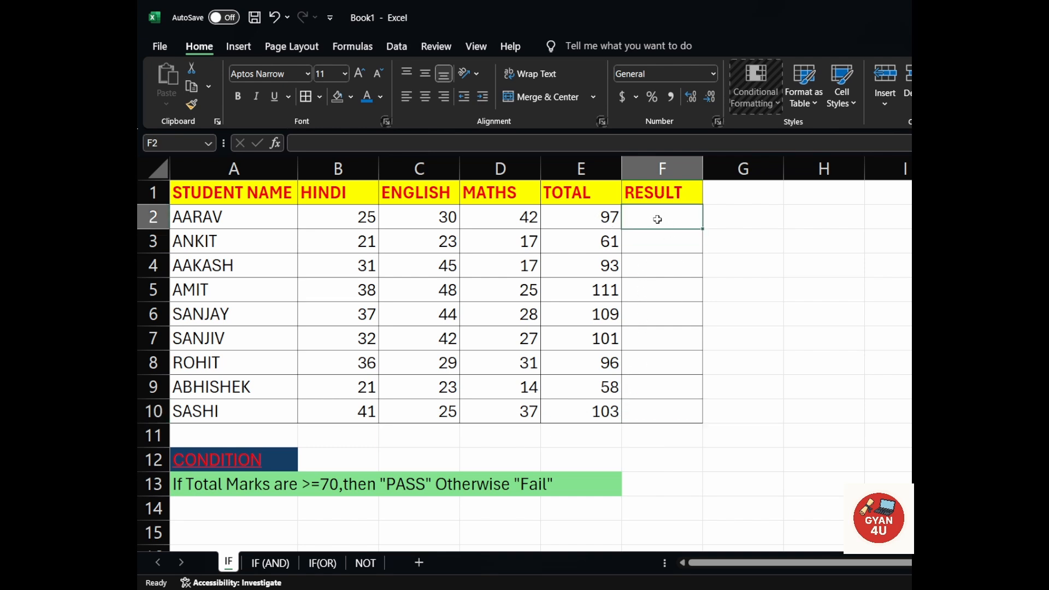
type("=i")
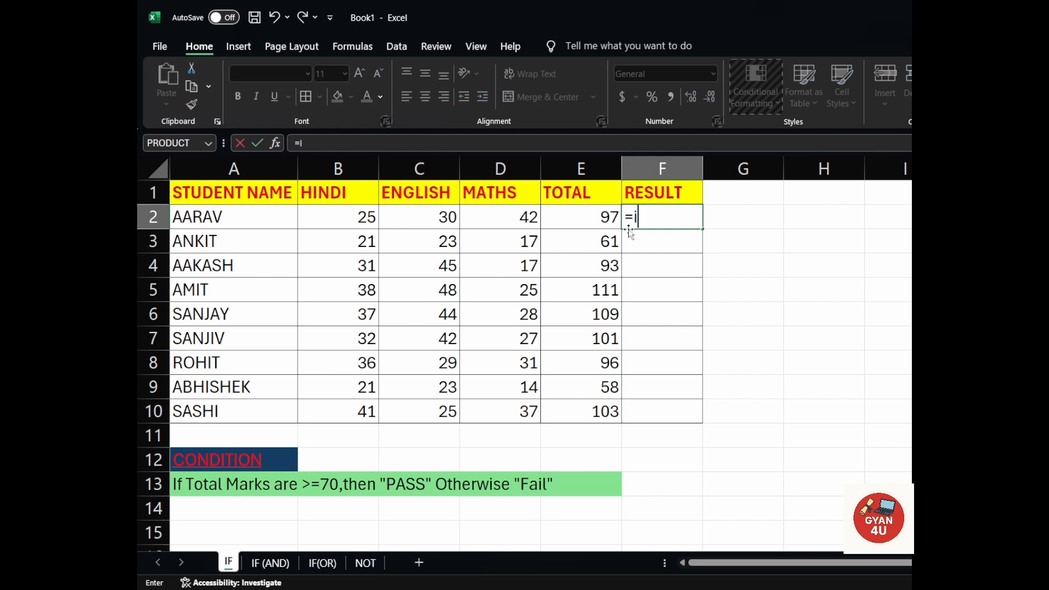
type("f")
key("Tab")
left_click(587, 220)
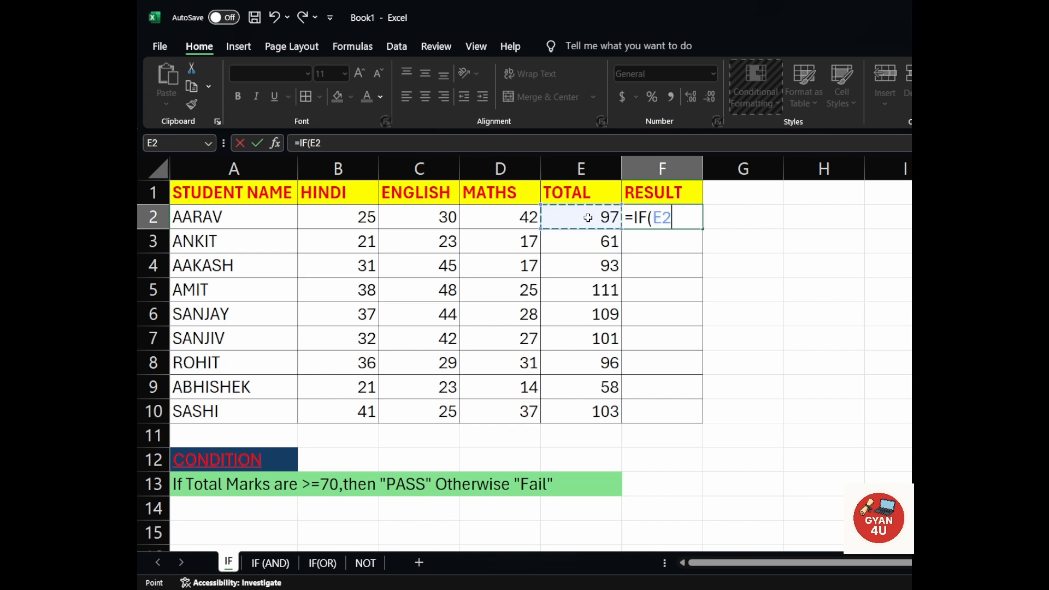
type(">")
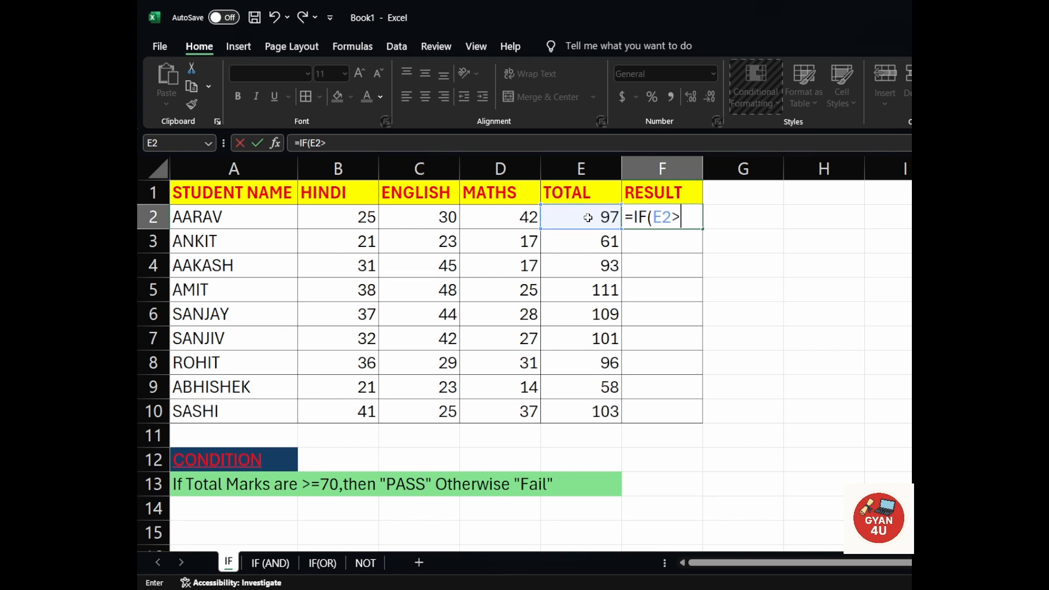
type("=70,")
Complete the F2 formula with "Pass" if true and "Fail" if false, and fill it down through F10.
type("\"")
type("P")
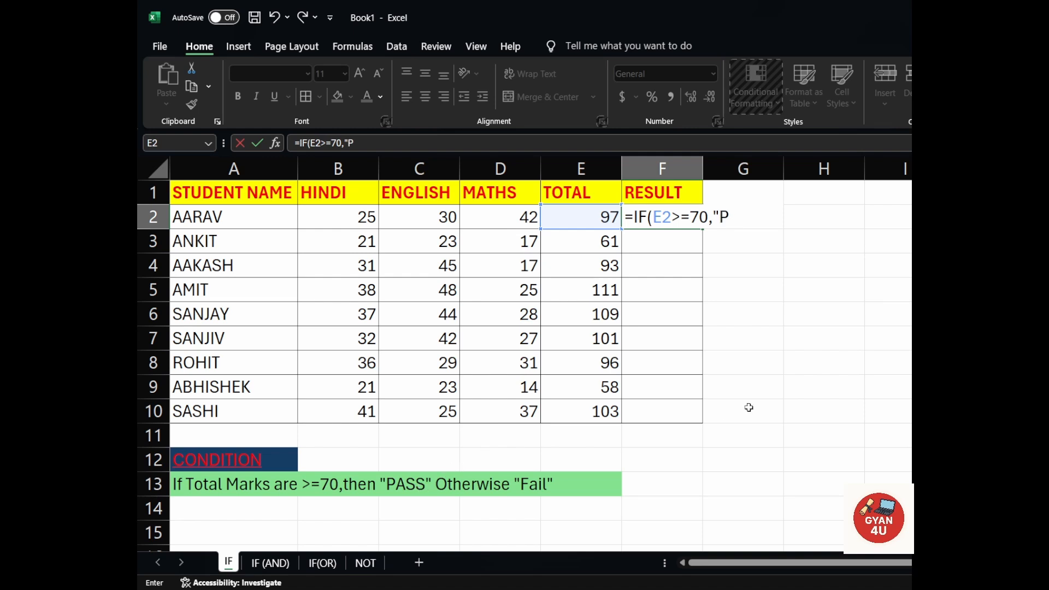
type("ass\",\"")
type("Fai")
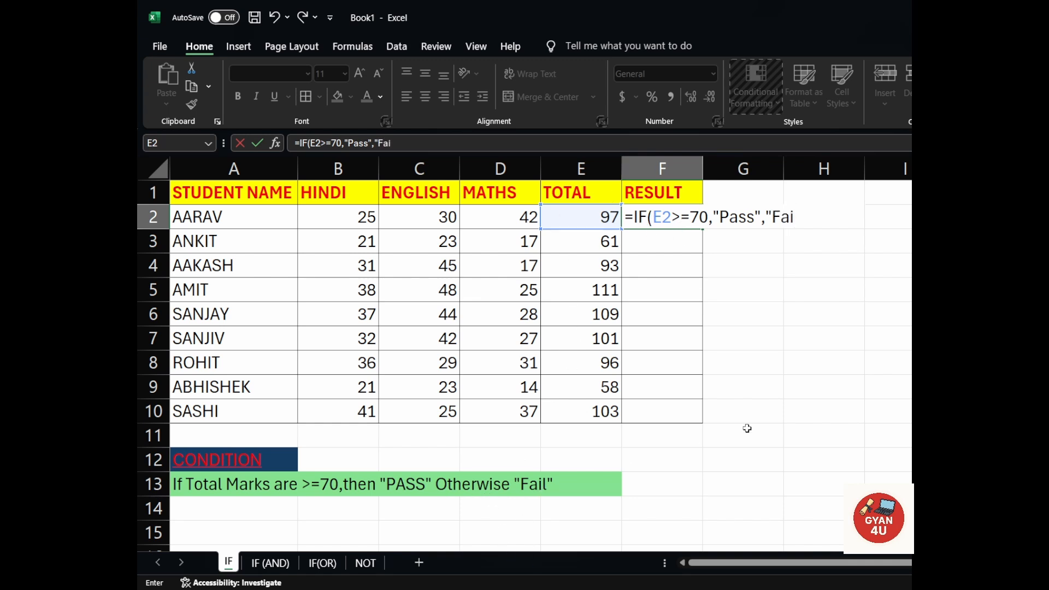
type("l\")")
key("Return")
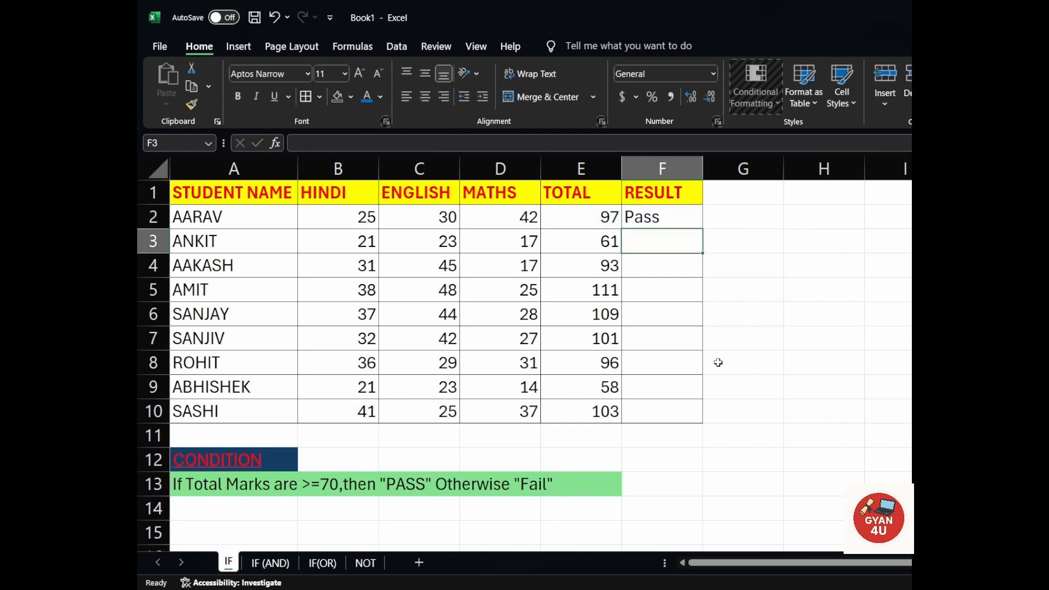
left_click(678, 221)
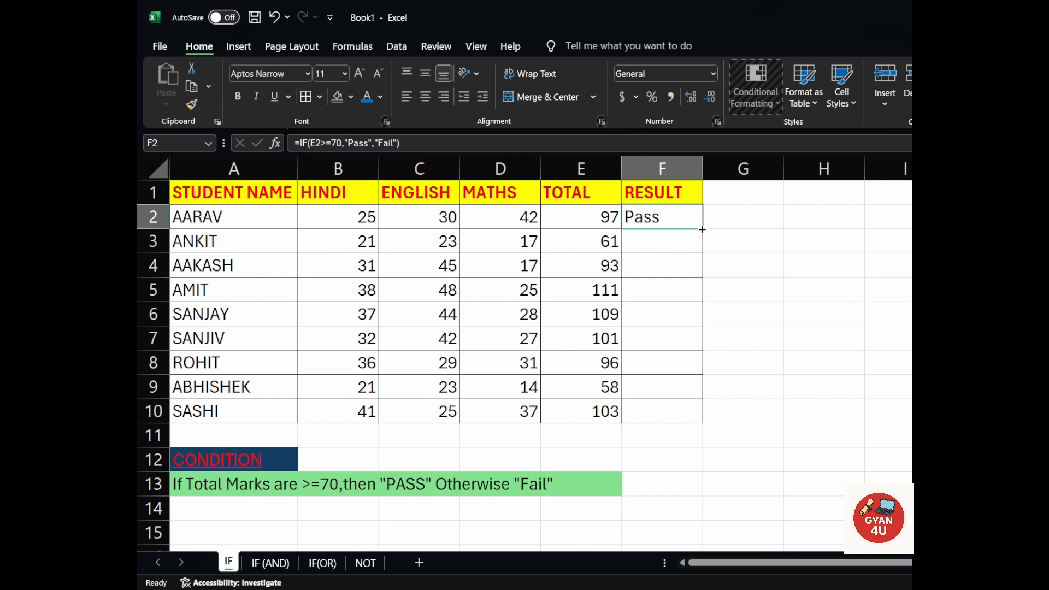
left_click_drag(702, 230, 703, 419)
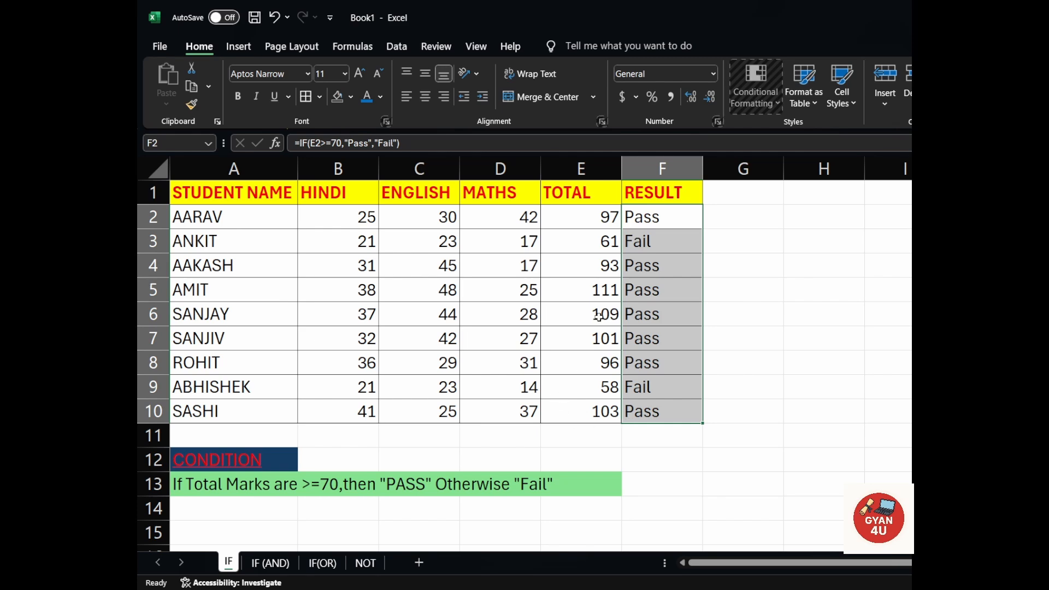
On the IF (AND) sheet, start an IF formula with a nested AND function in cell D2.
left_click(270, 563)
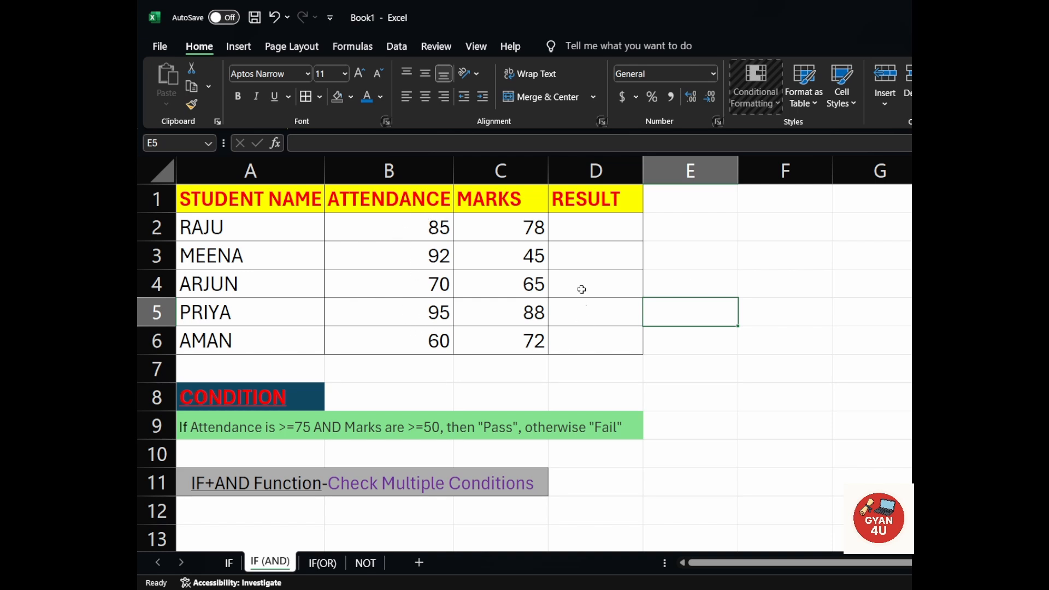
double_click(606, 228)
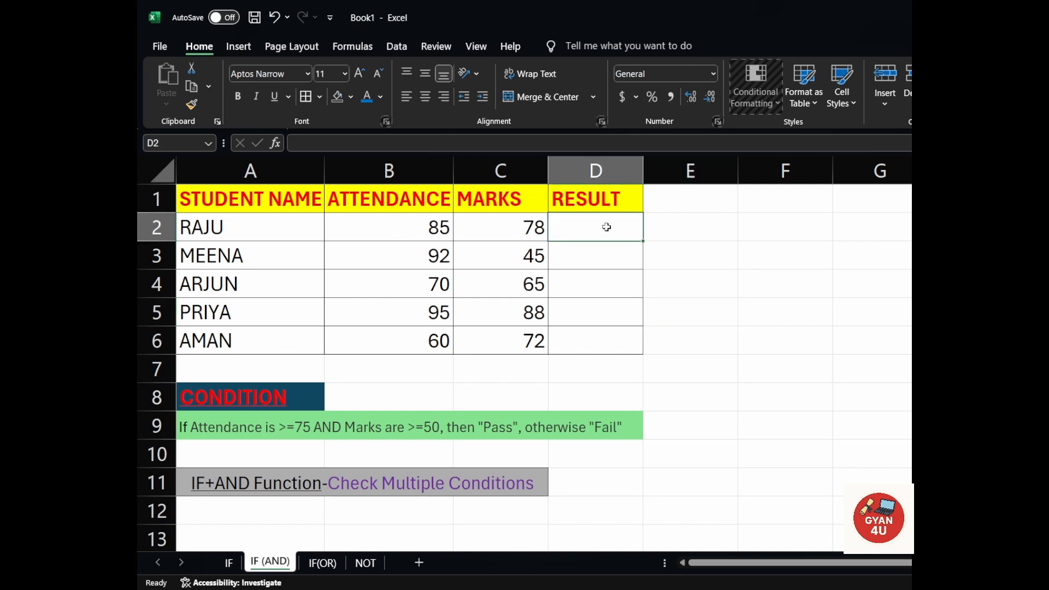
type("=")
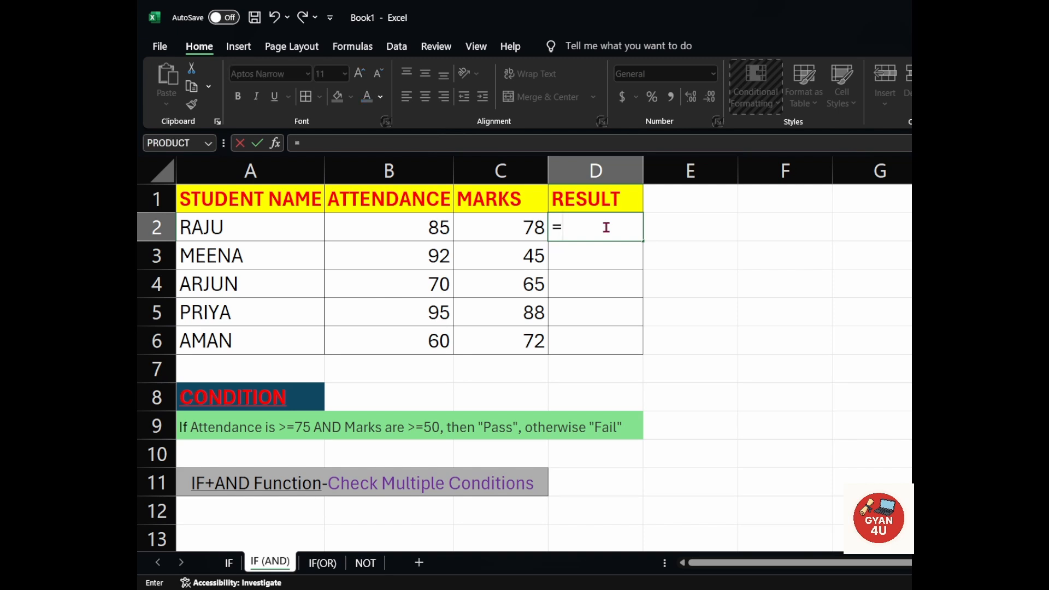
type("if")
key("Tab")
type("a")
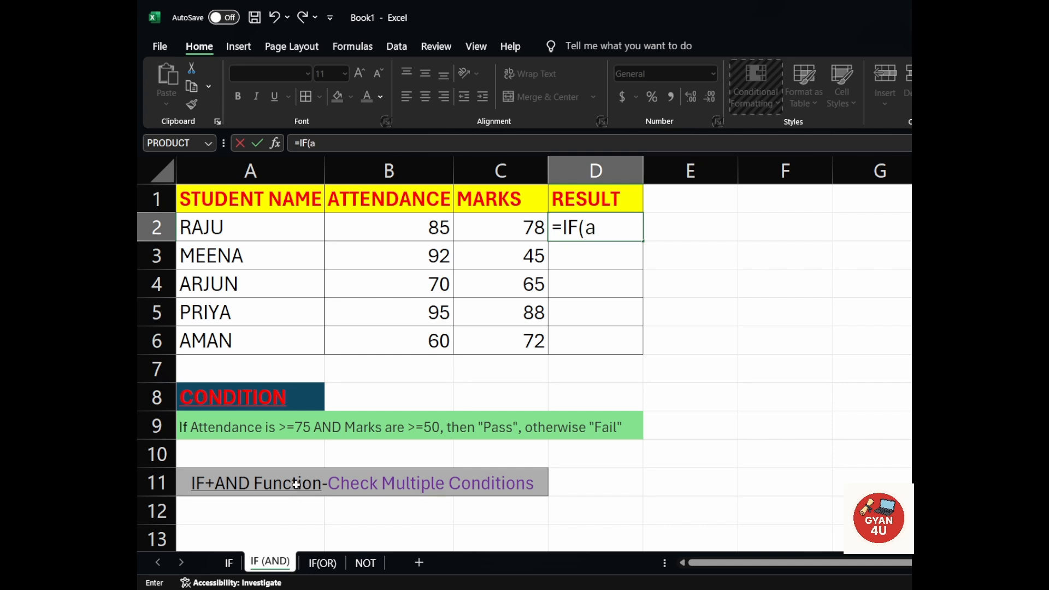
type("nd")
key("Tab")
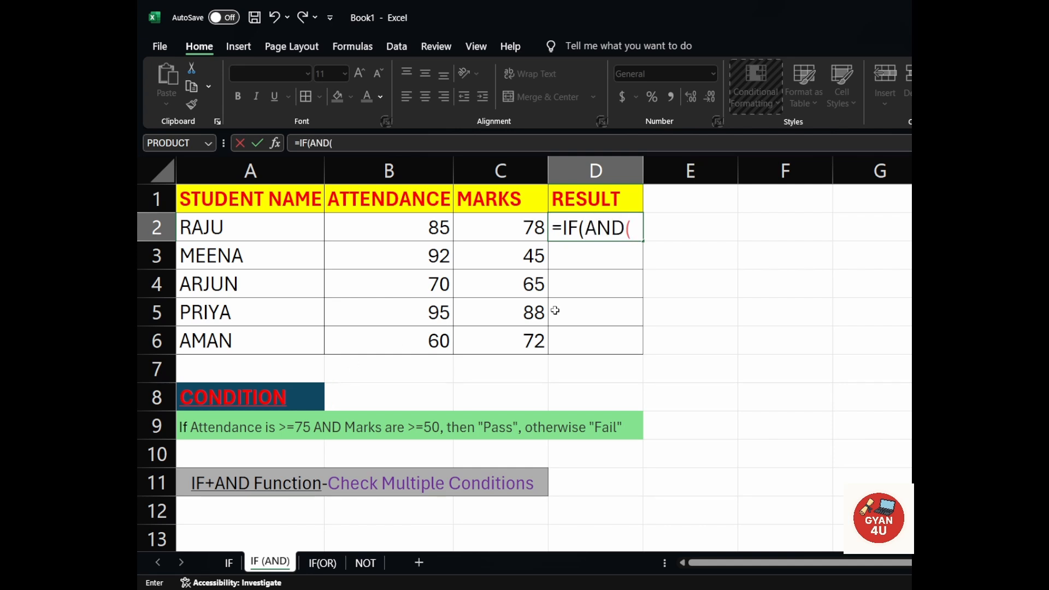
Give the AND function the conditions B2>=75 and C2>=50, and close it.
left_click(399, 230)
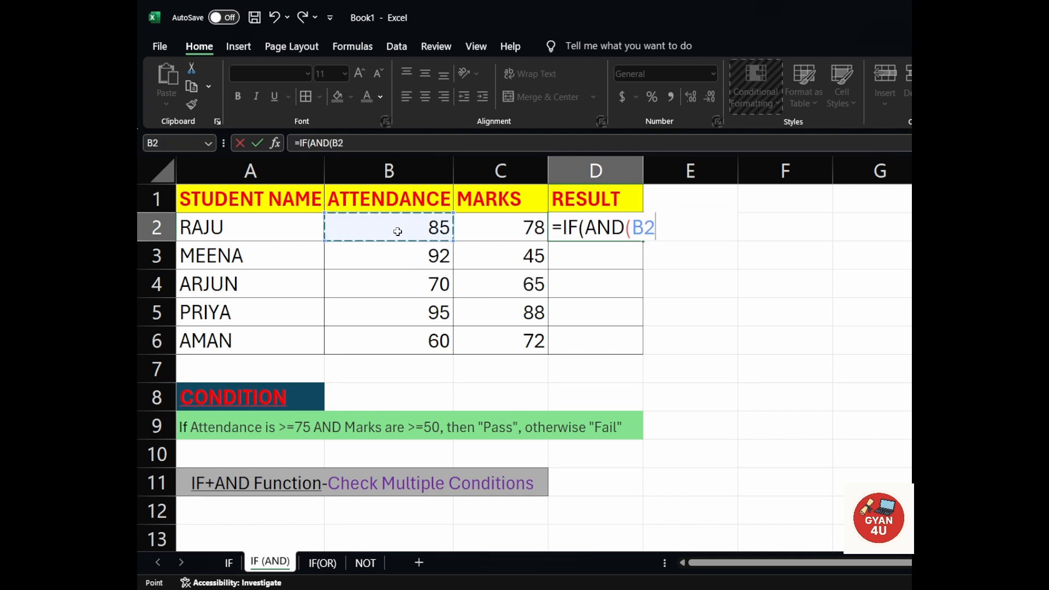
type(">=")
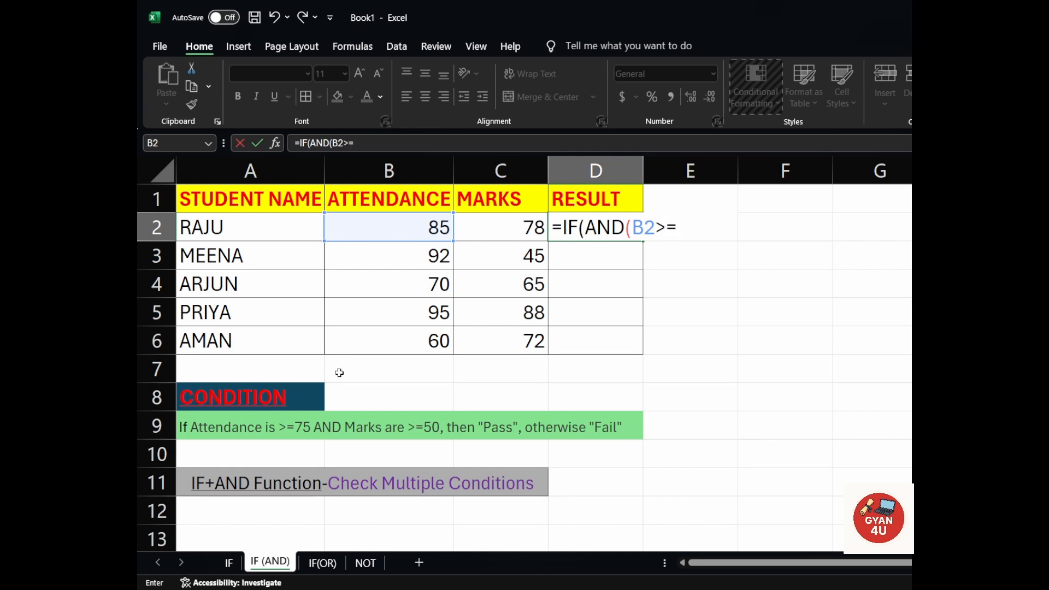
type("75,")
left_click(515, 231)
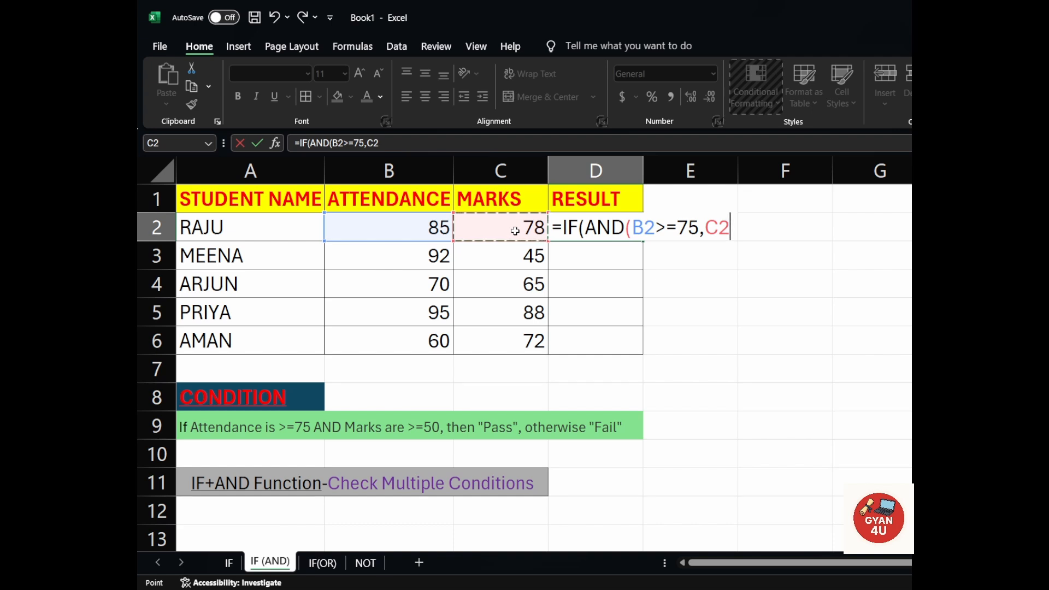
type(">")
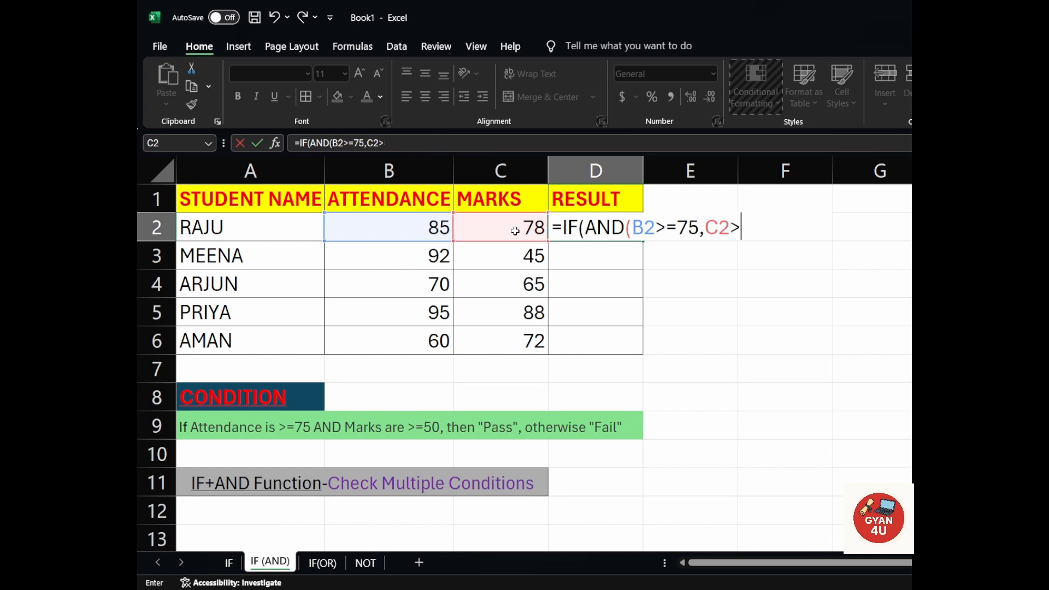
type("=50),")
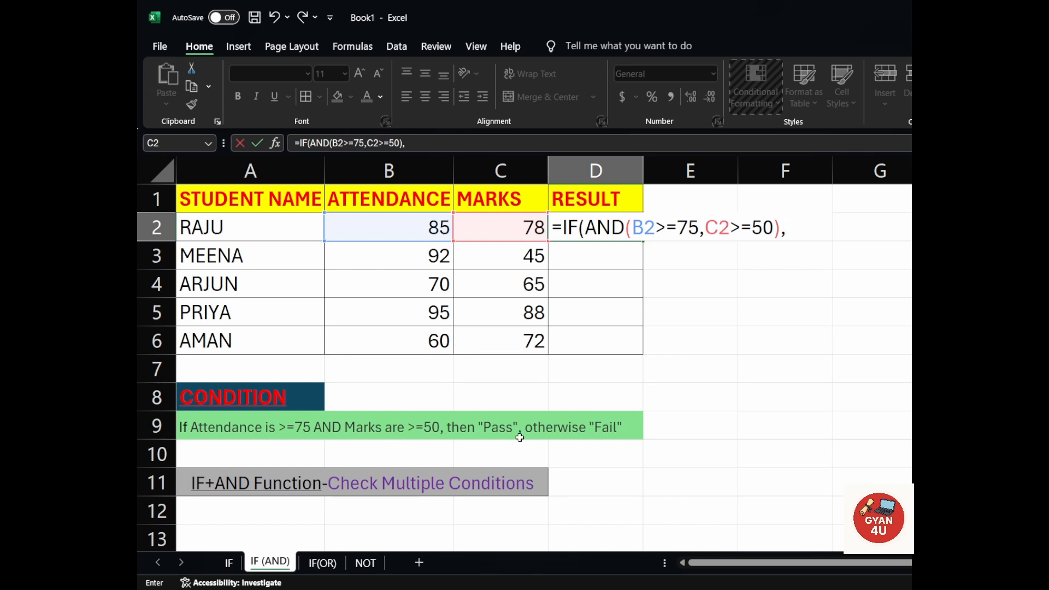
Complete the D2 formula with "pass" if true and "Fail" if false, and enter it.
type("\"pass\",")
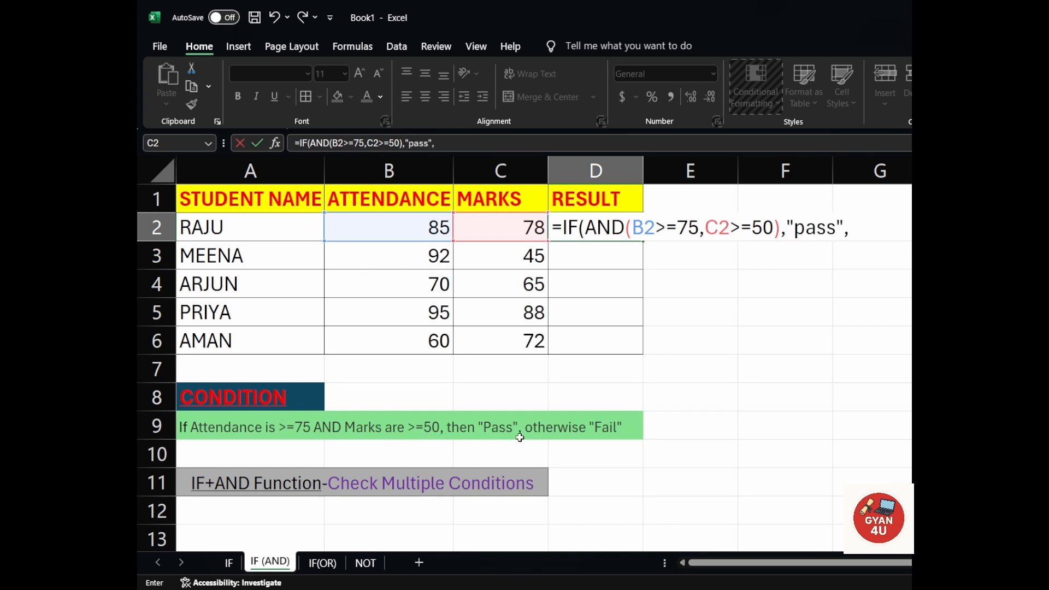
type("\"Fail\")")
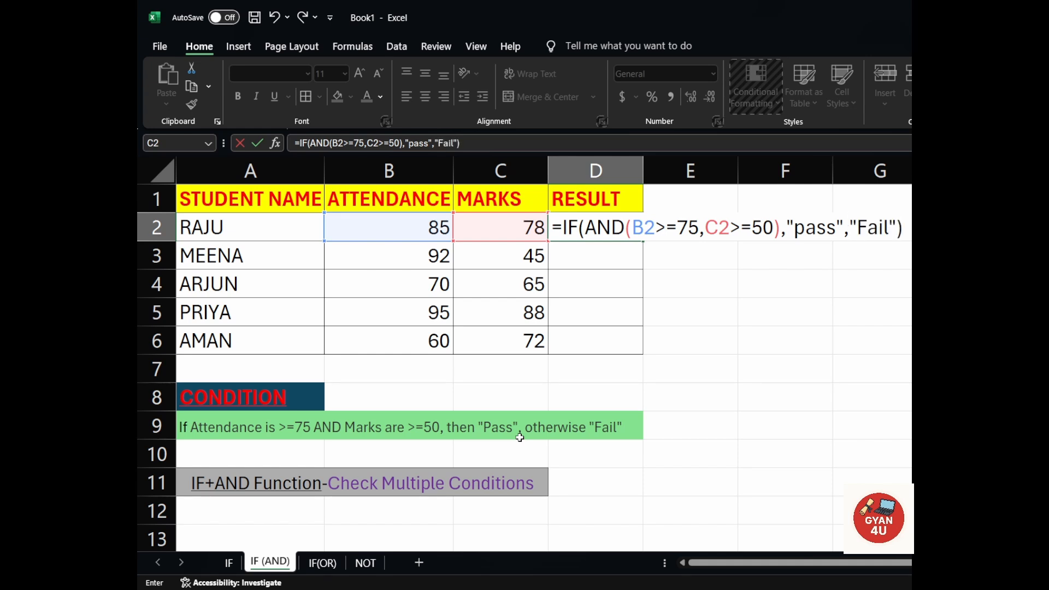
key("Return")
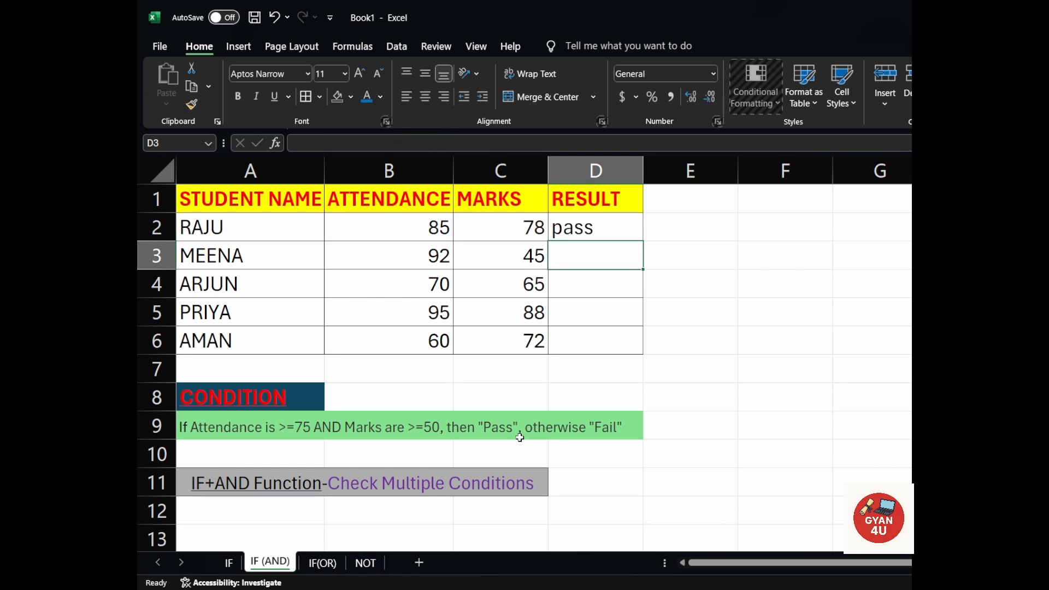
Capitalize the true result in the D2 formula as "Pass" and fill the formula down through D6.
double_click(606, 228)
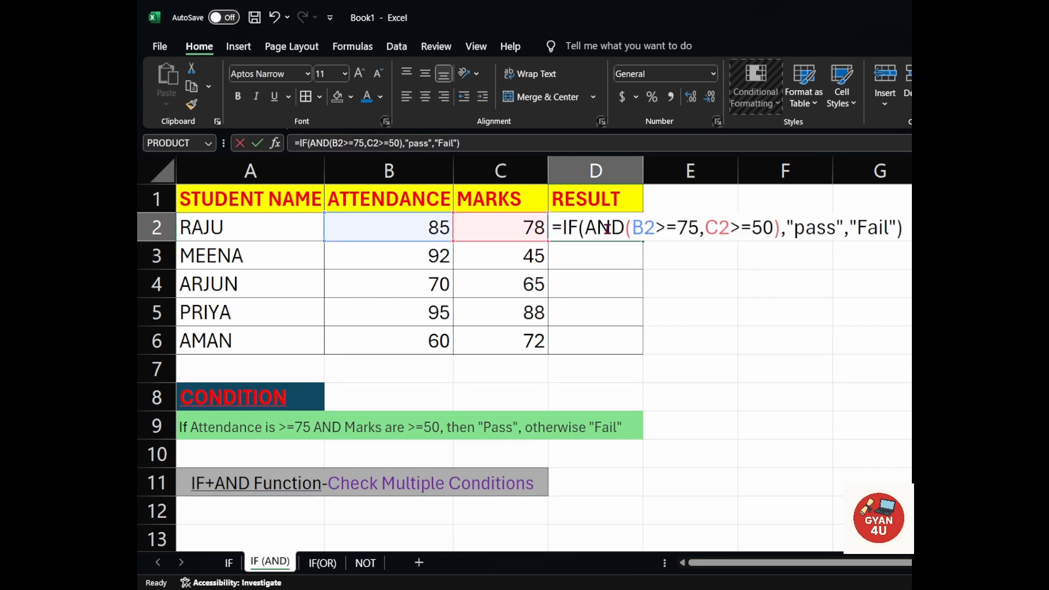
left_click(805, 234)
key("BackSpace")
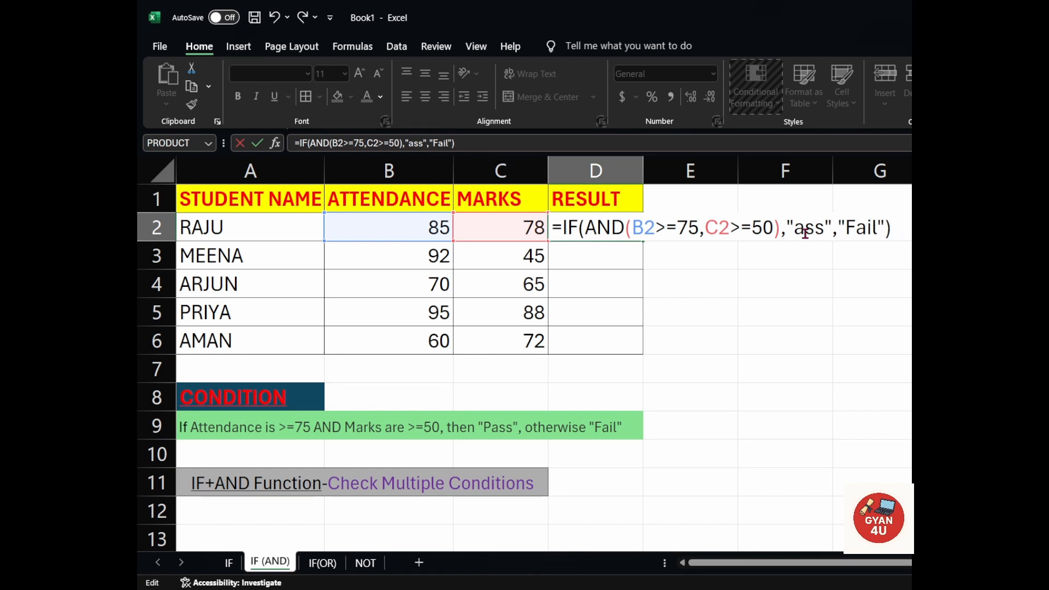
type("P")
key("Return")
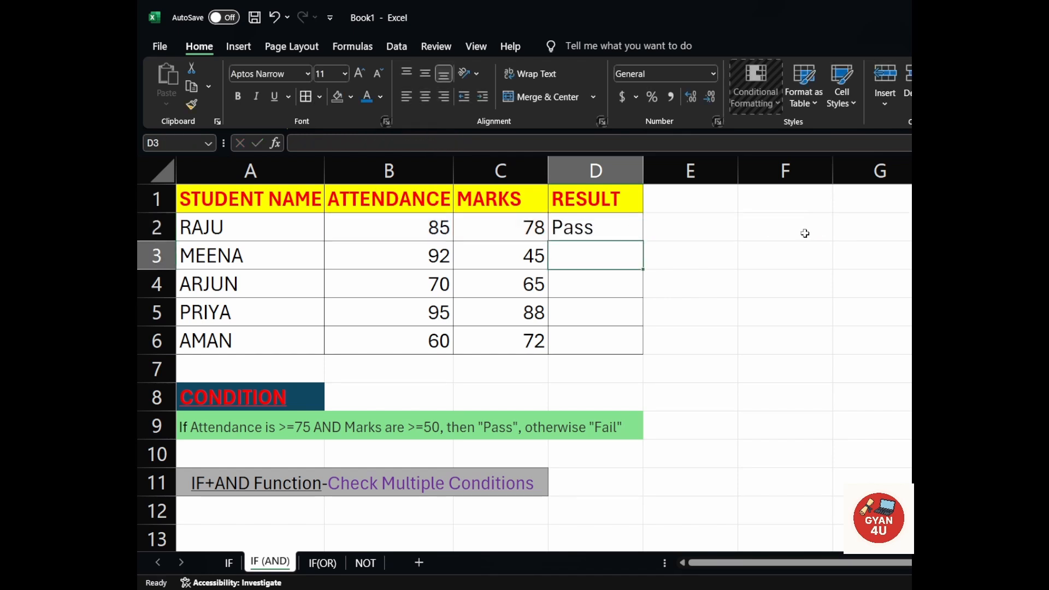
left_click(619, 226)
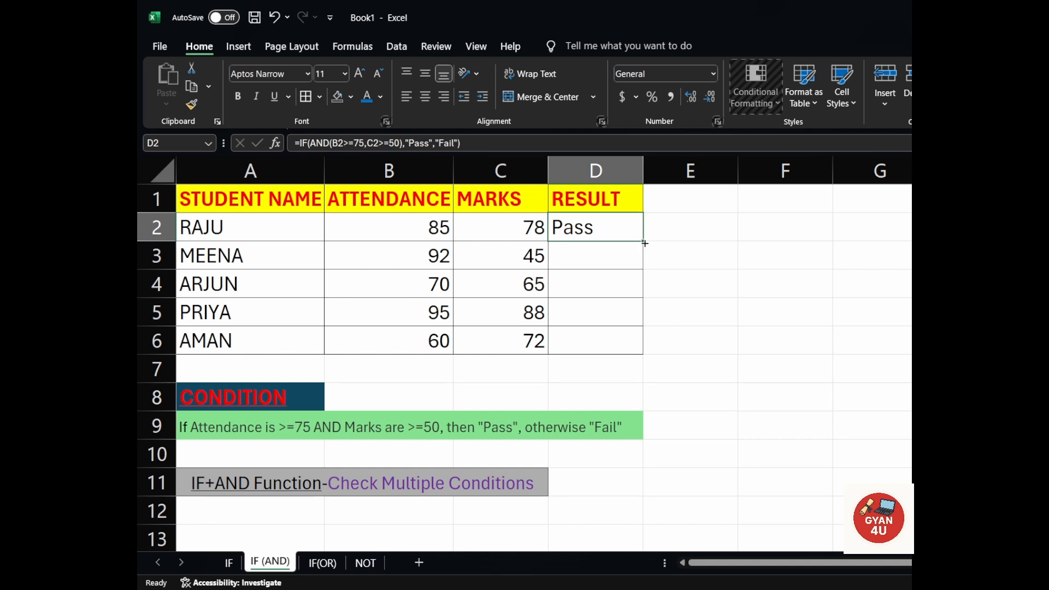
left_click_drag(641, 242, 640, 344)
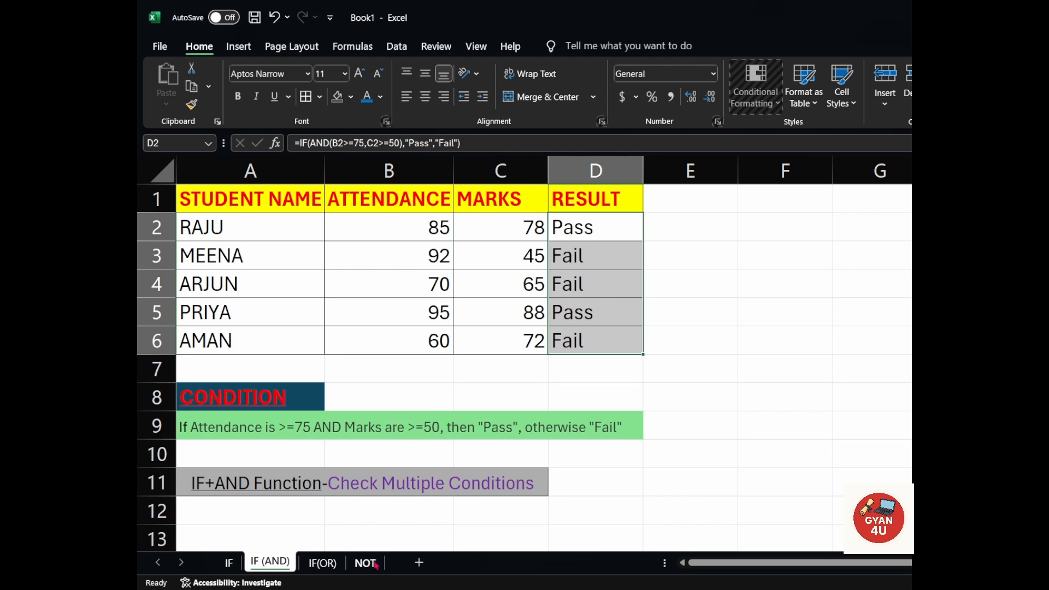
On the IF(OR) sheet, start an IF formula with a nested OR function in cell D2.
left_click(322, 571)
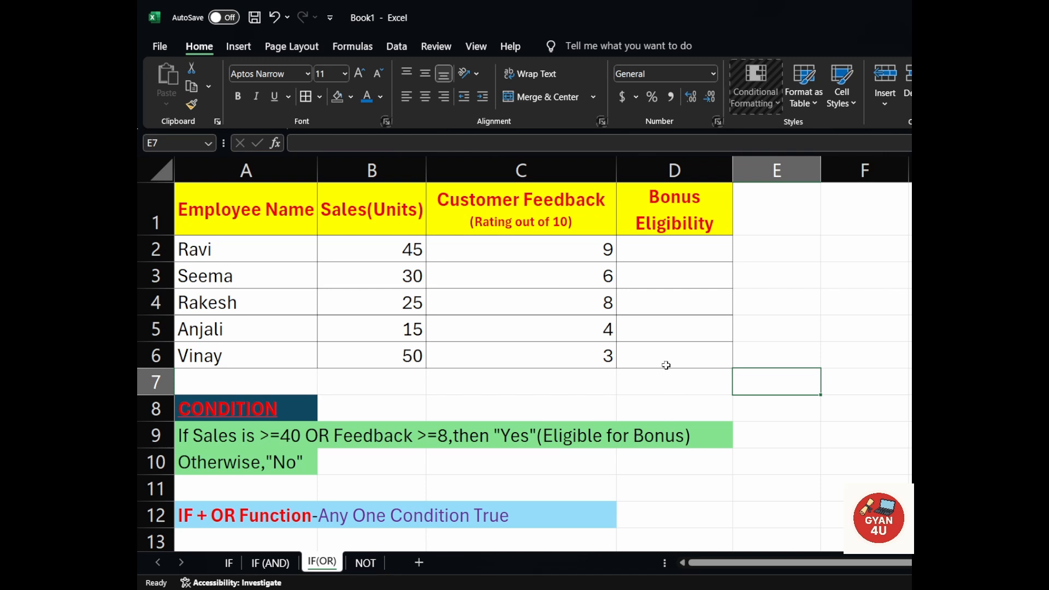
left_click(673, 250)
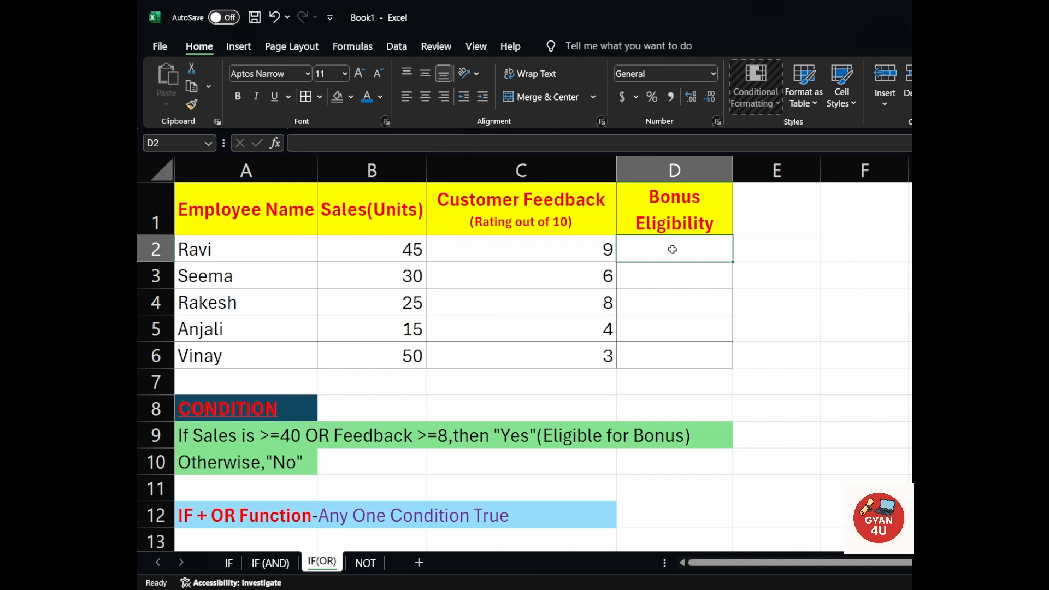
type("=i")
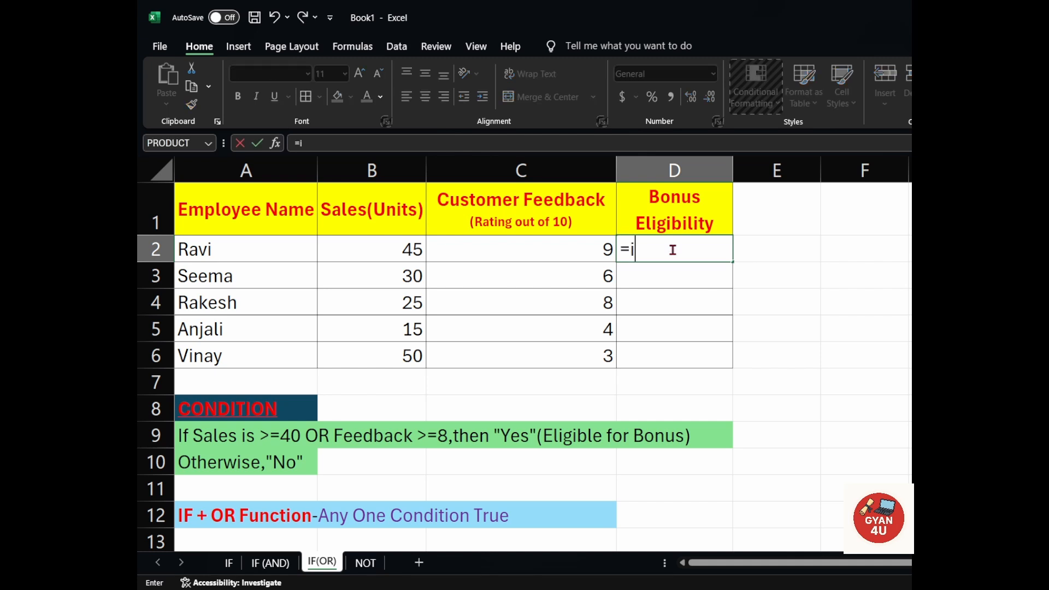
type("f")
key("Tab")
type("or")
key("Tab")
Give the OR function in the D2 formula its first condition, B2>=40.
left_click(392, 249)
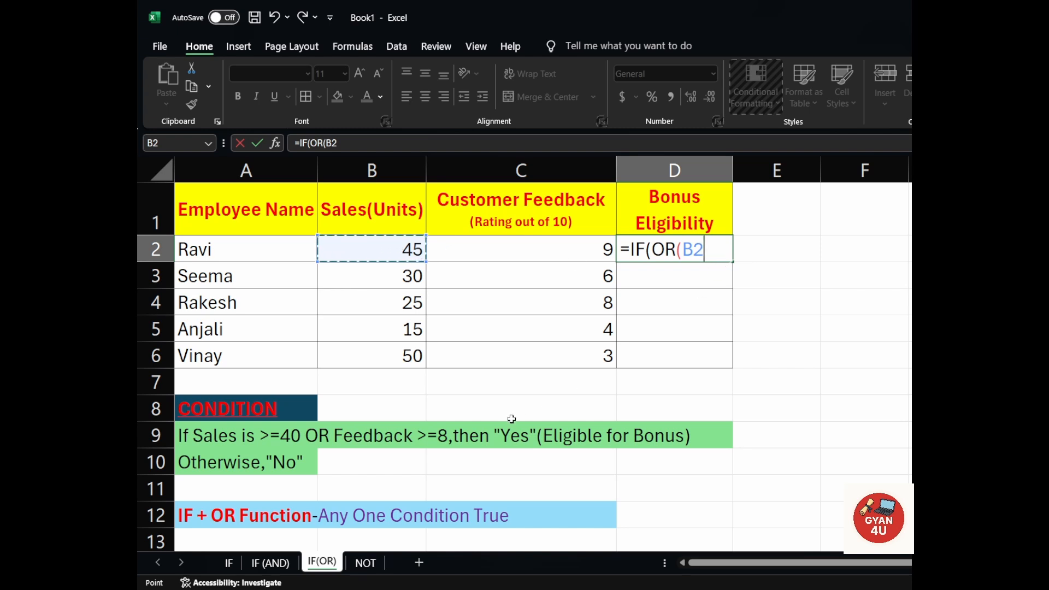
type(".")
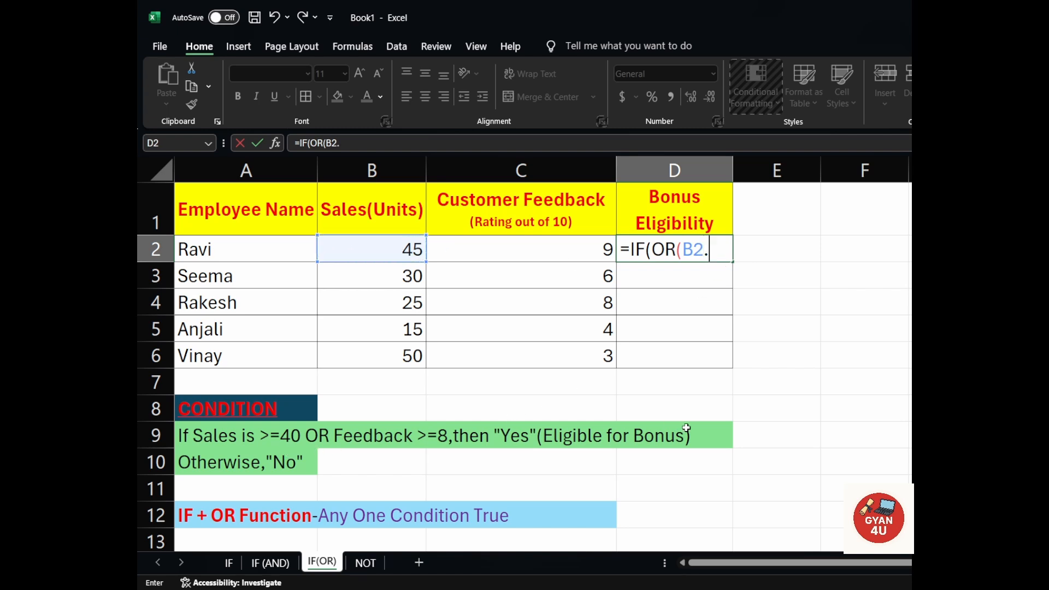
type("+")
key("BackSpace")
key("BackSpace")
type(">=40,")
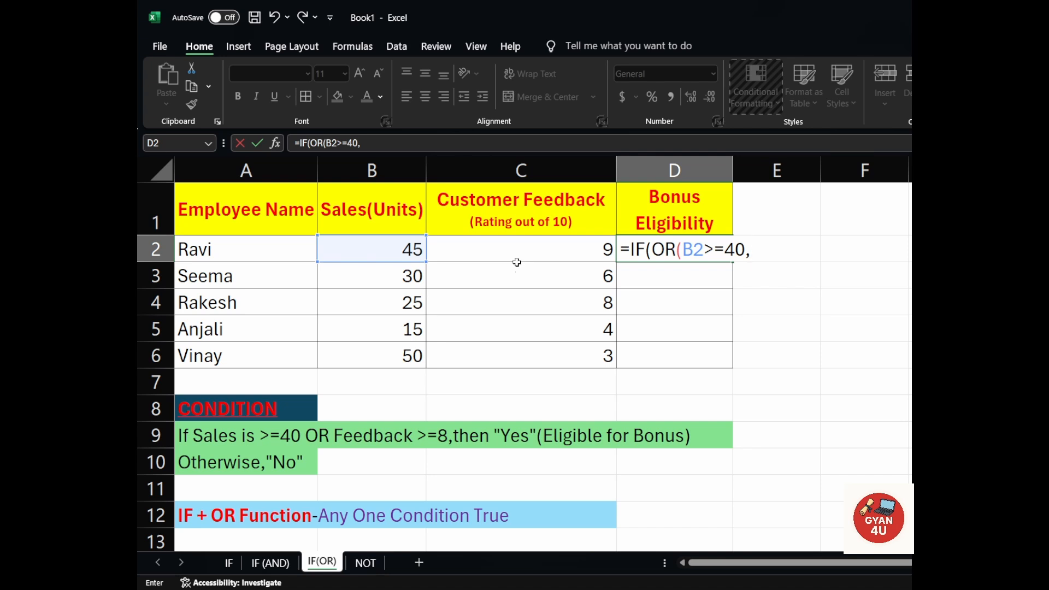
Add C2>=8 as the OR function's second condition and close the function.
left_click(549, 251)
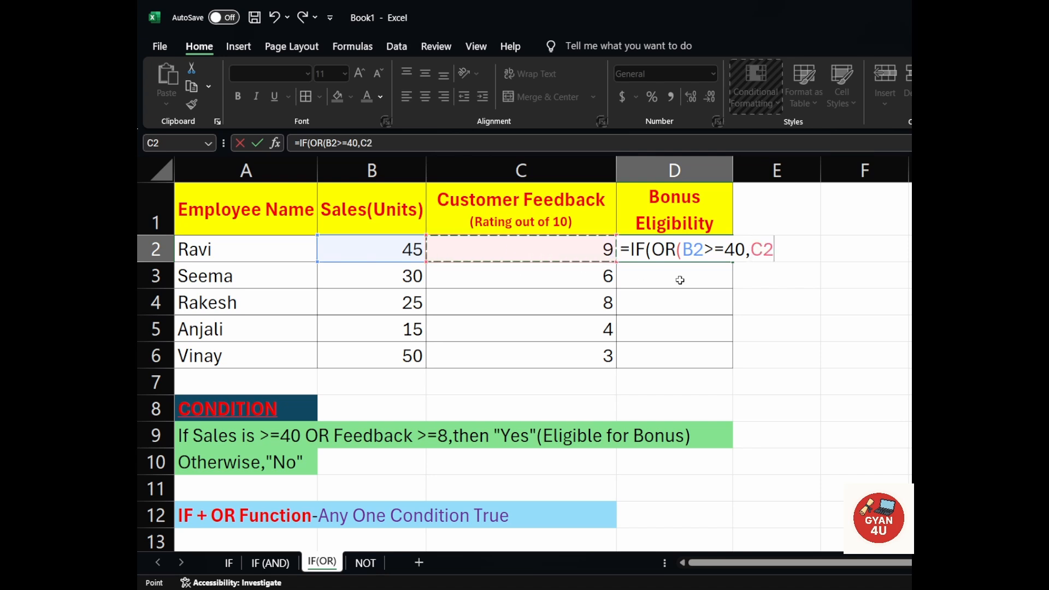
type(">")
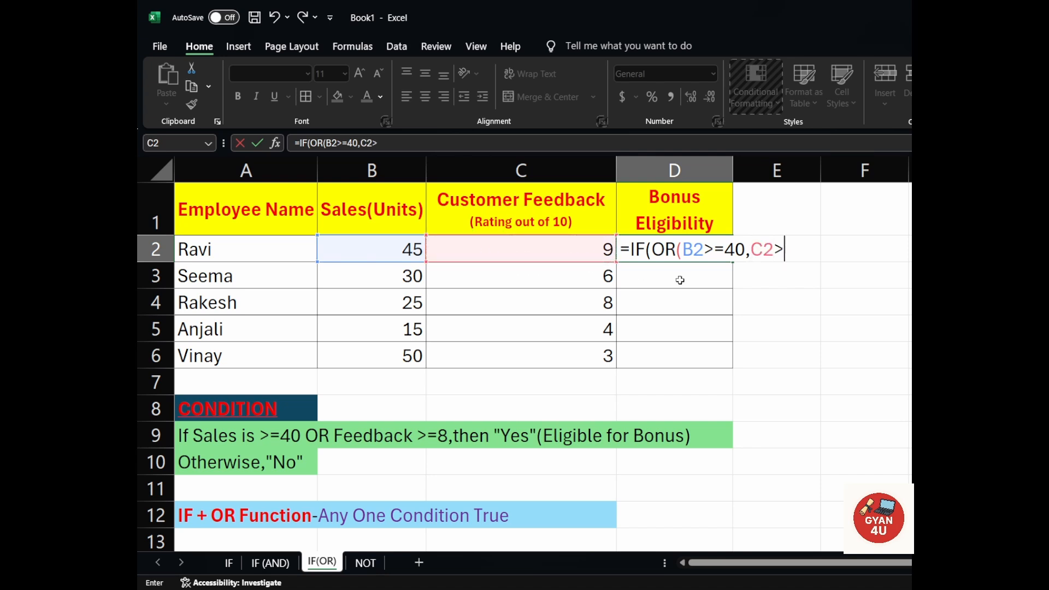
type("+")
key("BackSpace")
type("+")
key("BackSpace")
type("=8),")
Complete the D2 formula with "Yes" if true and "No" if false, and fill it down through D6.
type("\"Ye")
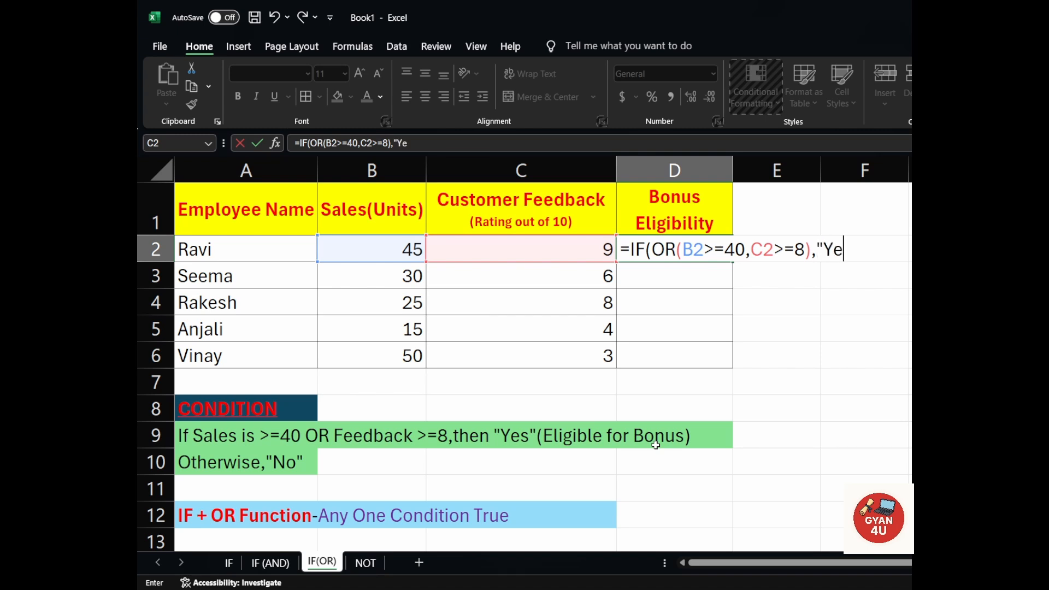
type("s\"")
type(",\"No\")")
key("Return")
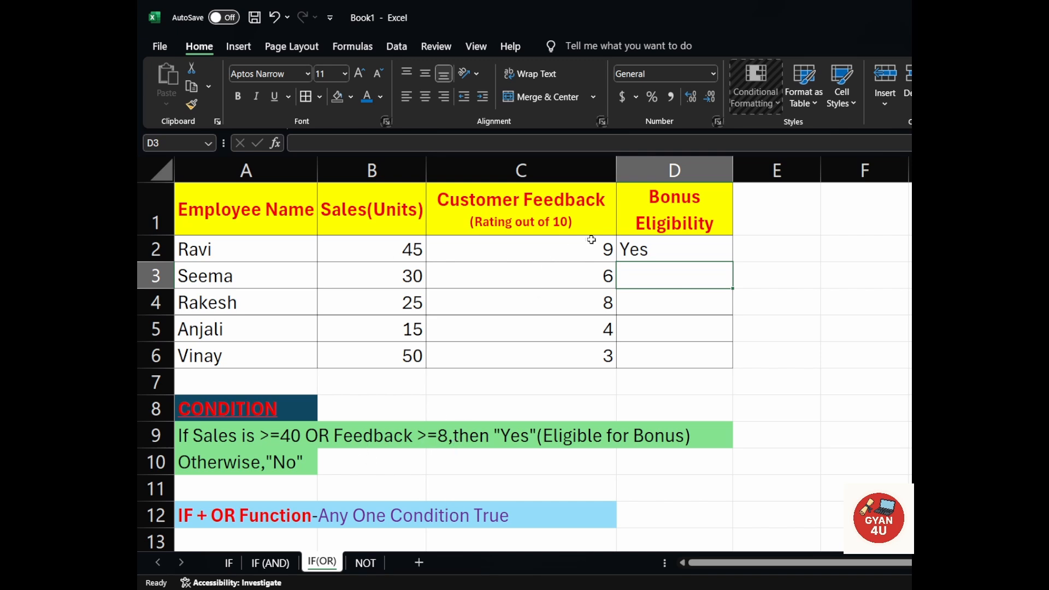
left_click(664, 256)
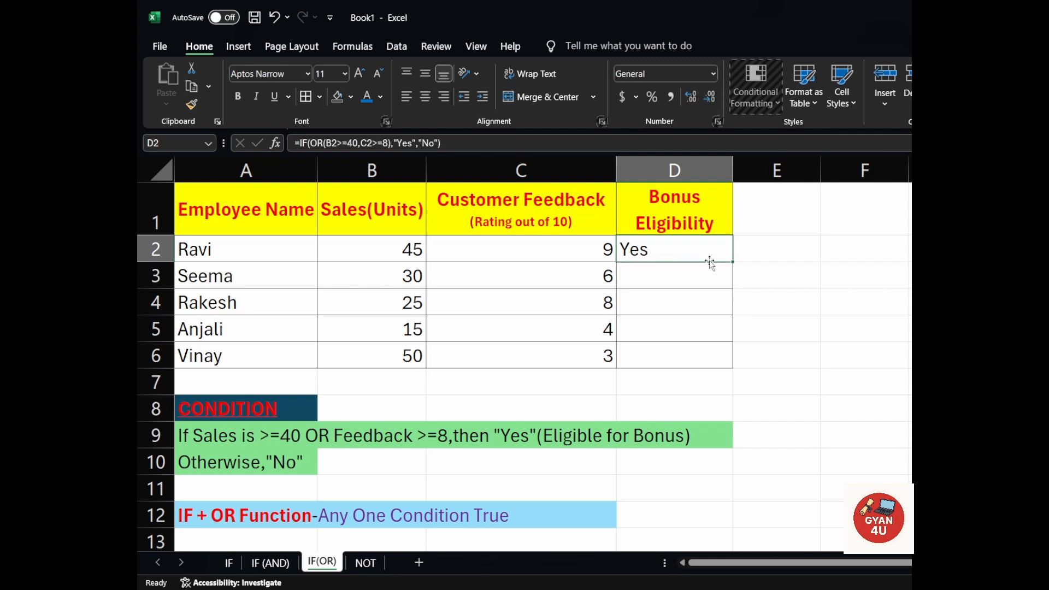
left_click_drag(729, 263, 737, 368)
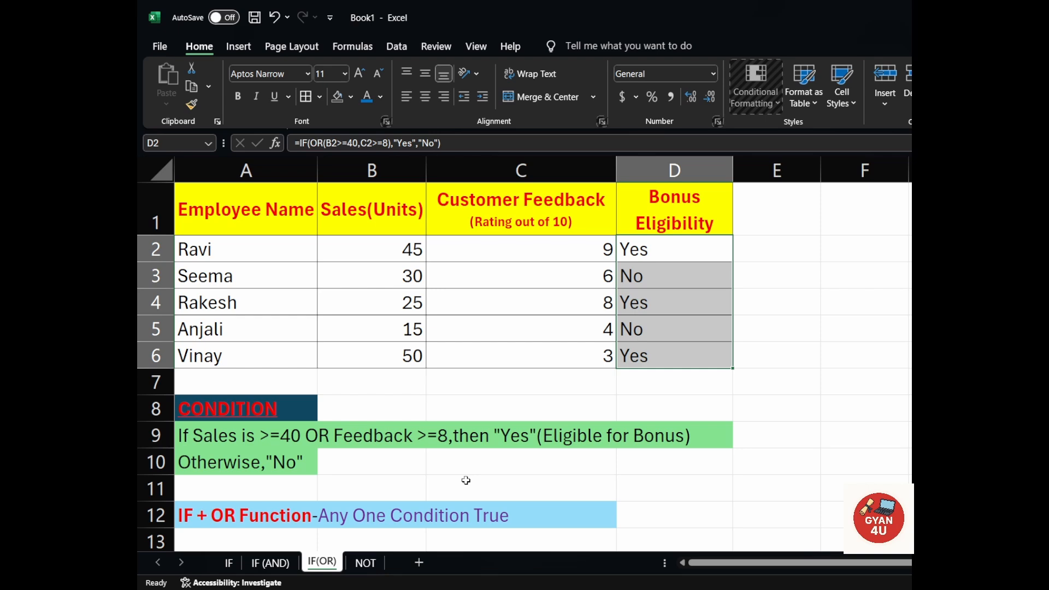
On the NOT sheet, start an IF formula with a nested NOT function in cell C2.
left_click(380, 567)
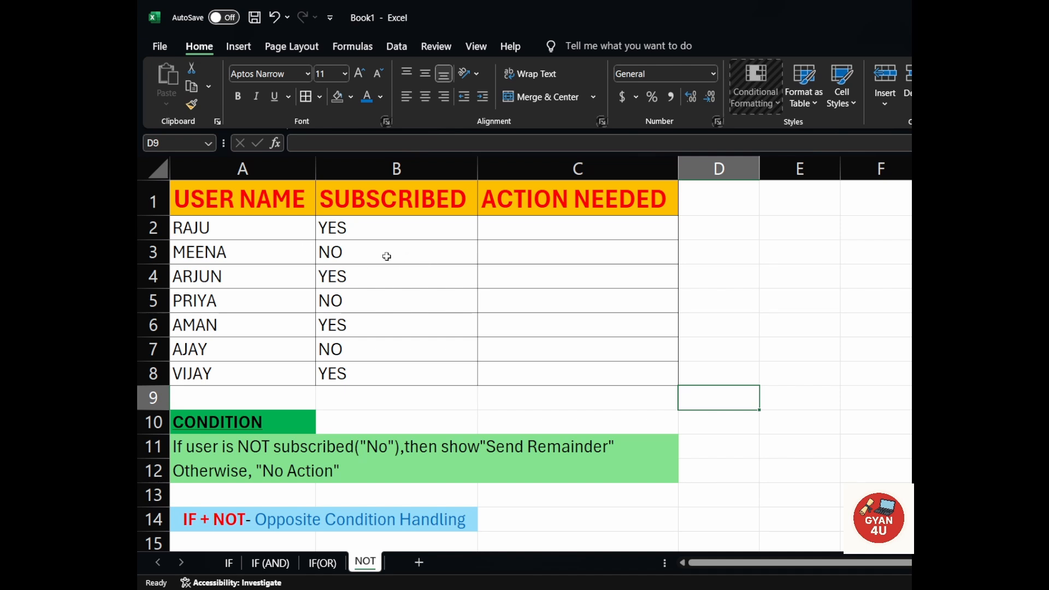
double_click(509, 233)
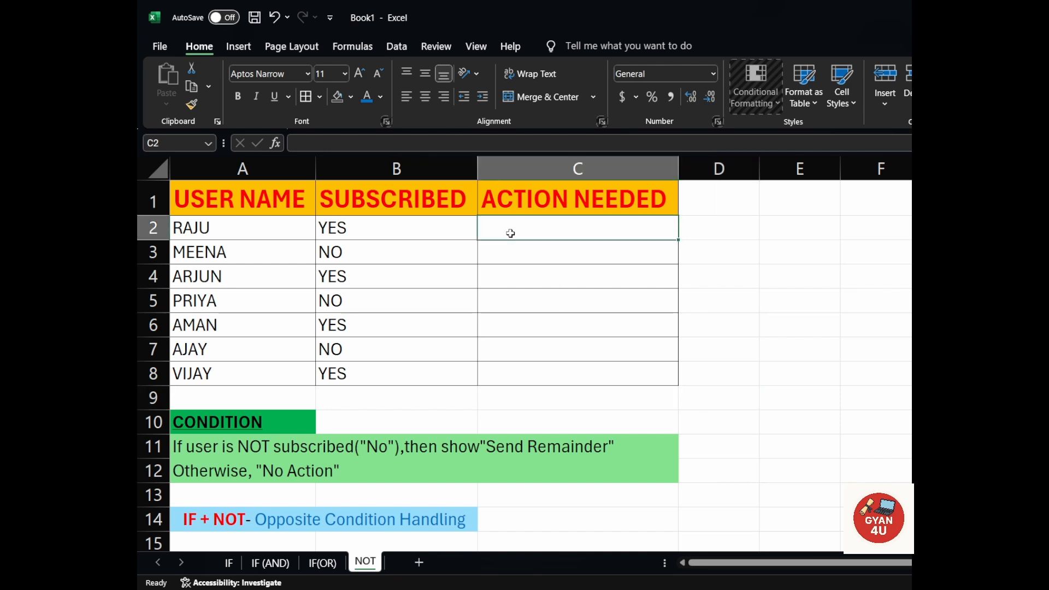
type("=if")
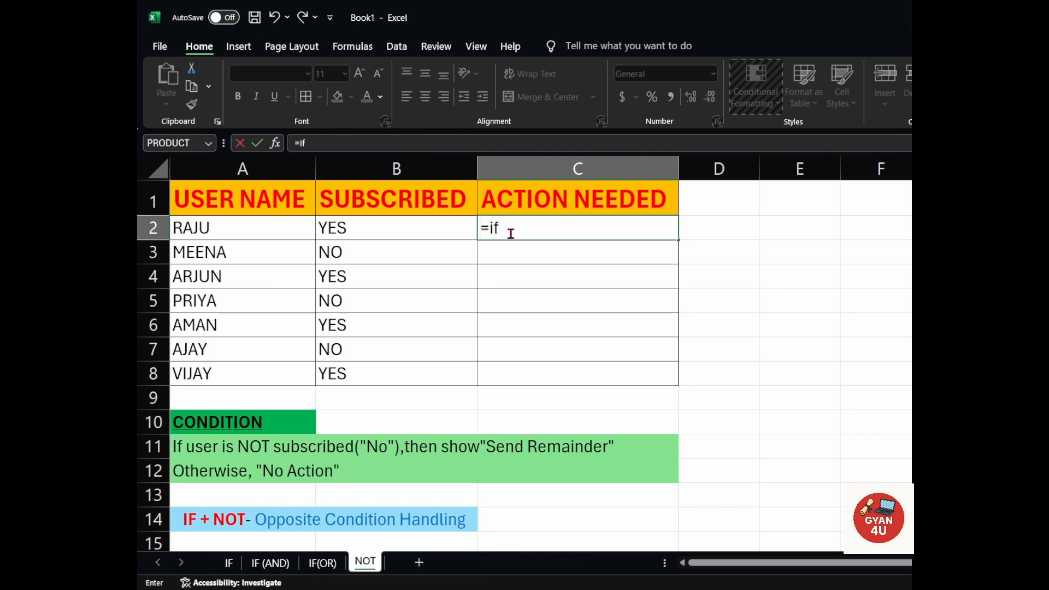
key("Tab")
type("not")
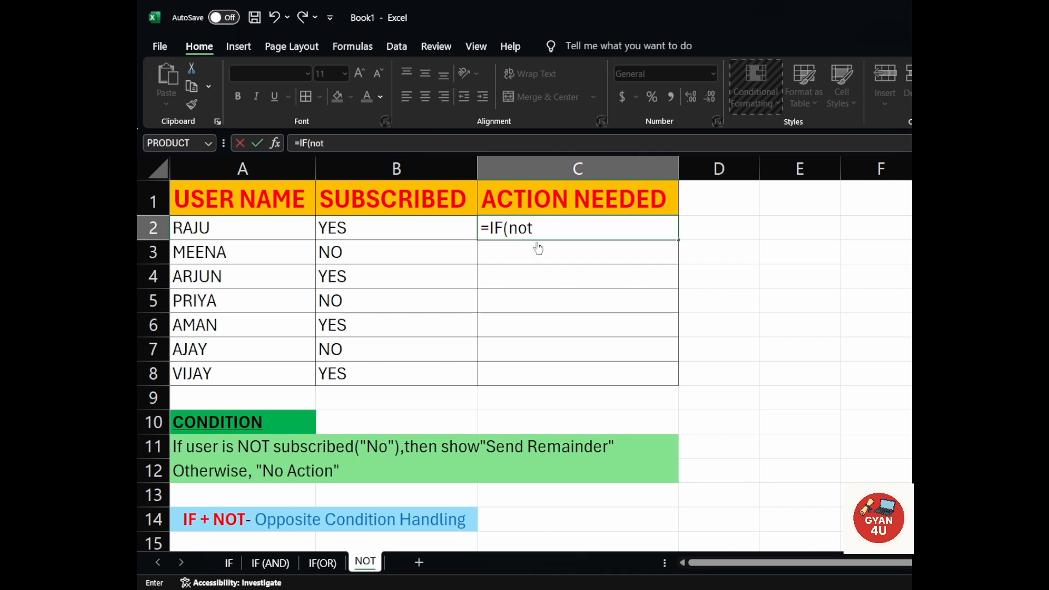
type("(")
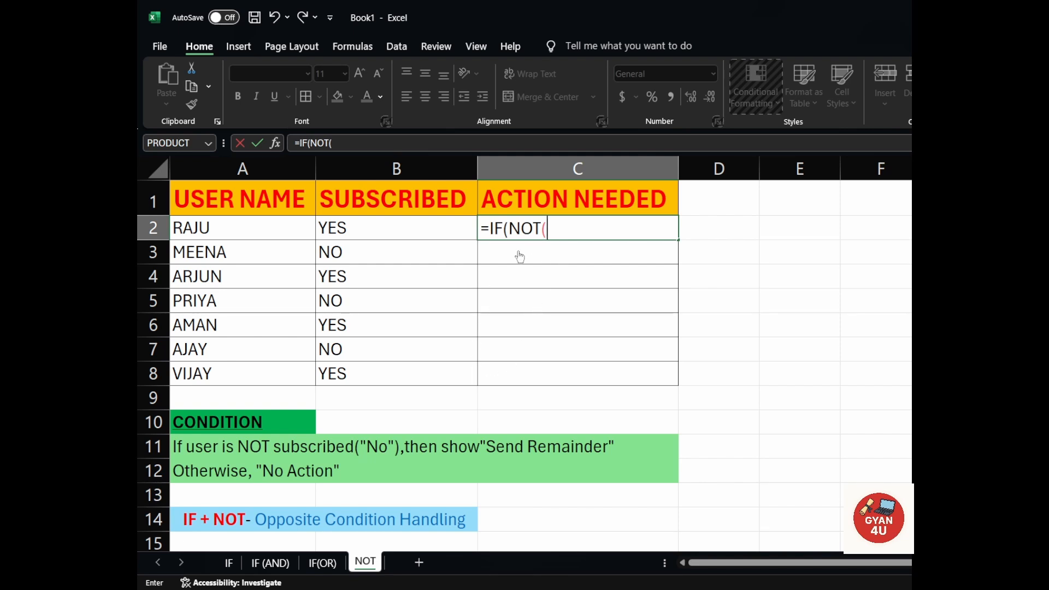
Give the NOT function the condition B2="YES" and close it.
left_click(365, 234)
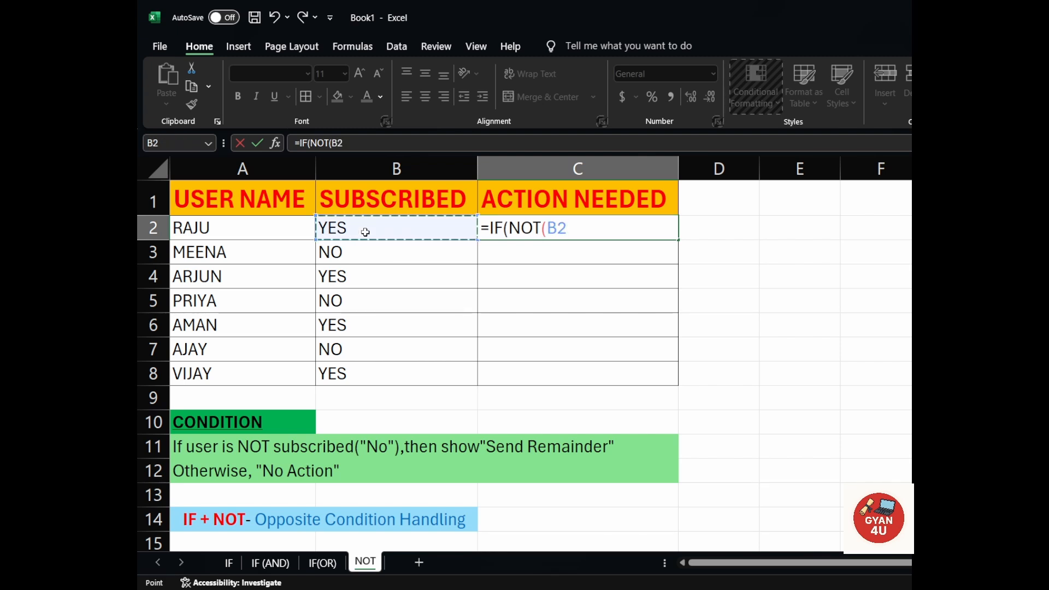
type("+")
key("BackSpace")
type("=\"")
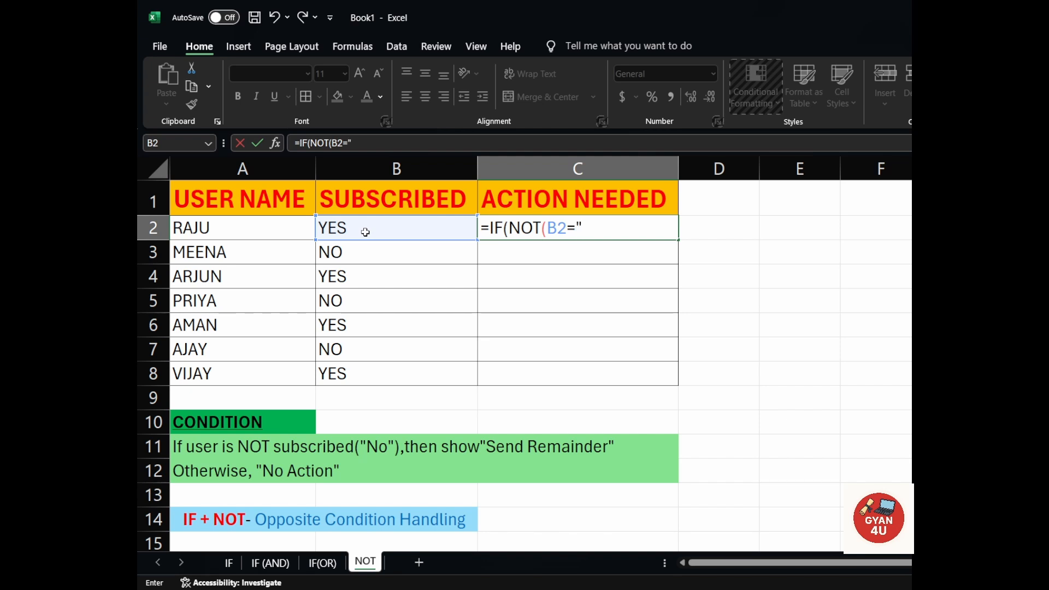
type("YES\"),")
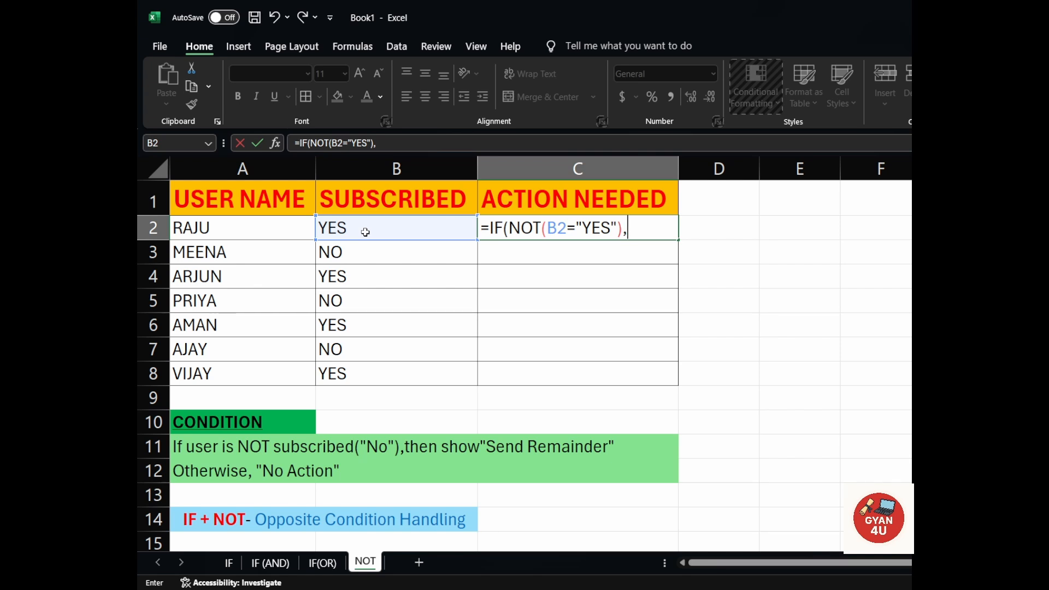
Set "Send Remainder" as the value if true in the C2 formula.
type("\"Sen")
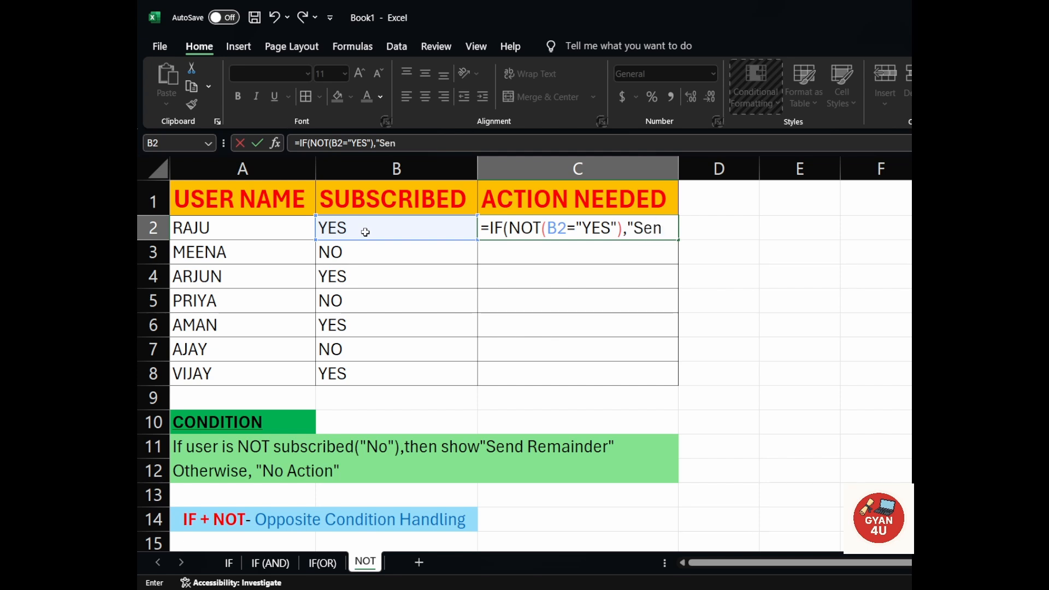
type("d Remainde")
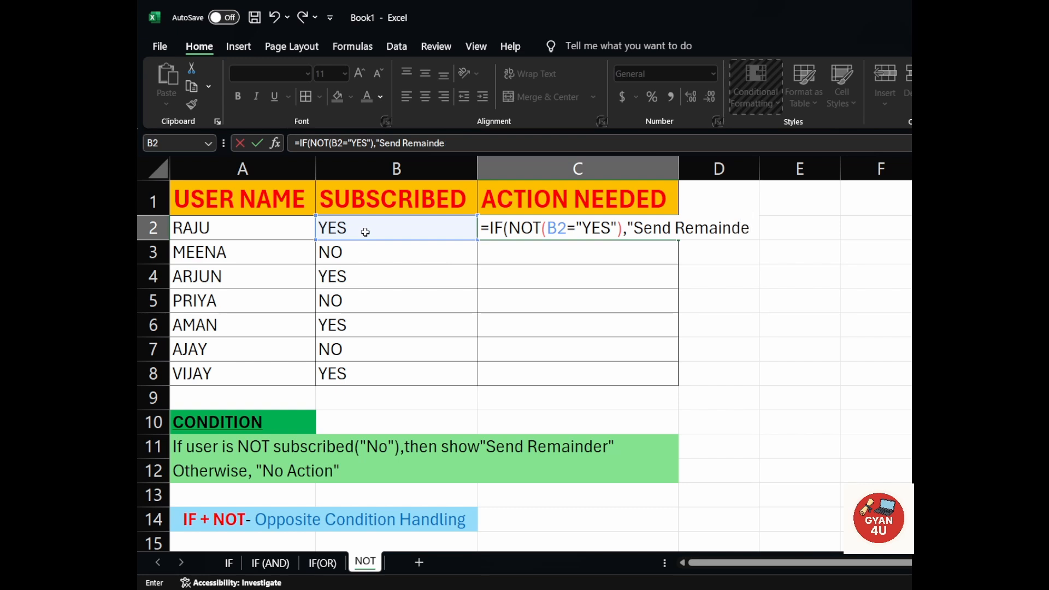
type("r\",\"NO")
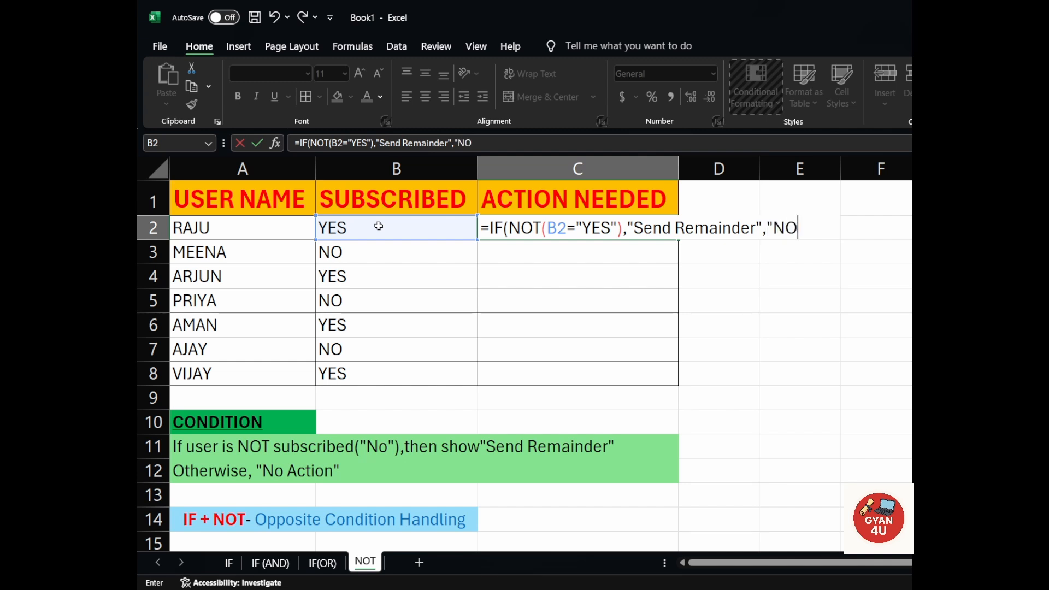
Complete the C2 formula with "No Action" as the value if false, and fill it down through C8.
key("BackSpace")
type("o Acti")
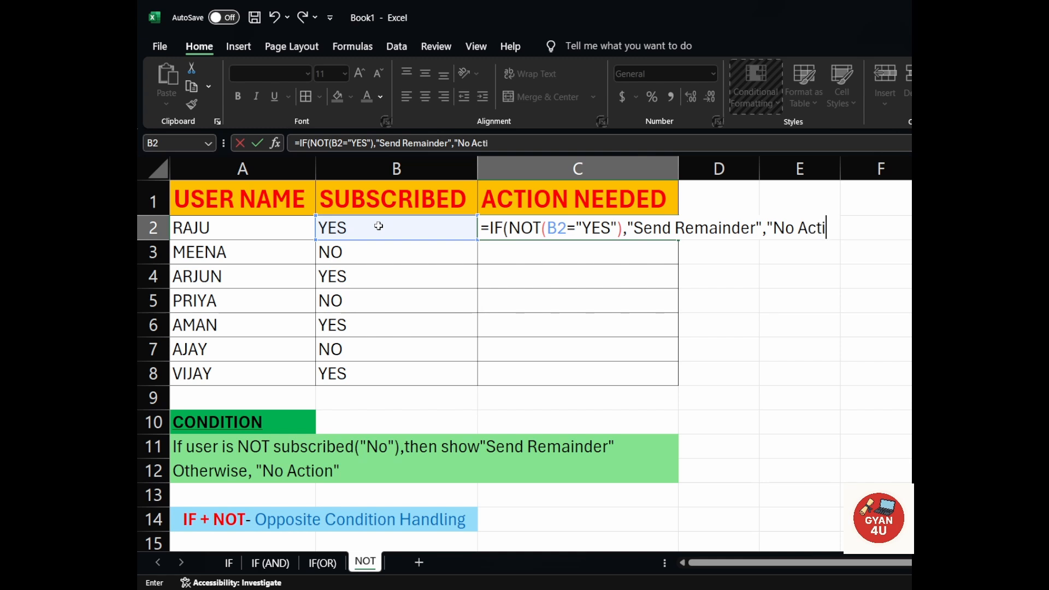
type("on\"")
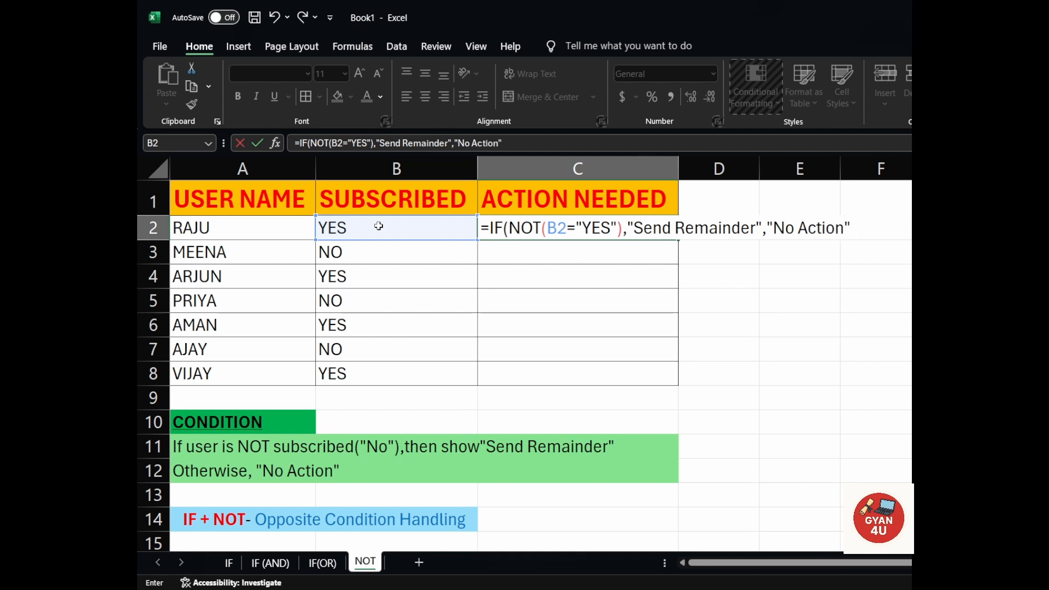
type(")")
key("Return")
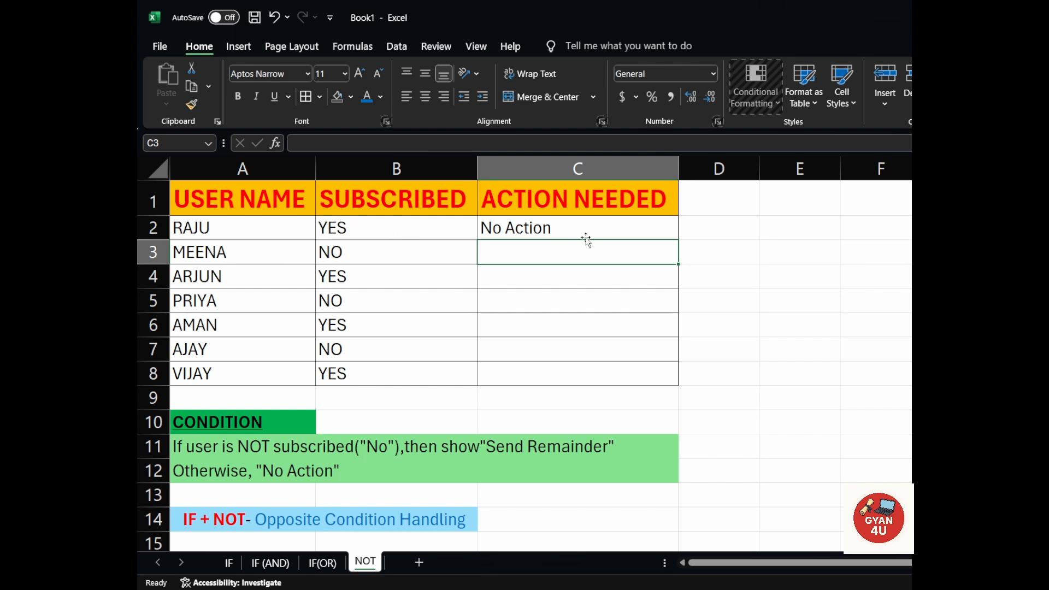
left_click(609, 230)
left_click_drag(680, 239, 676, 382)
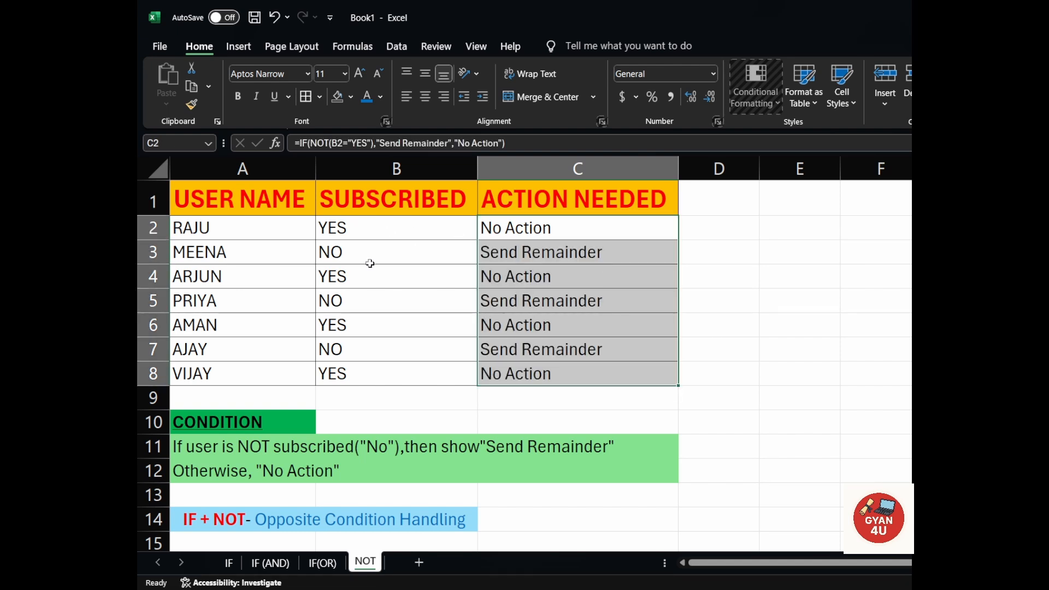